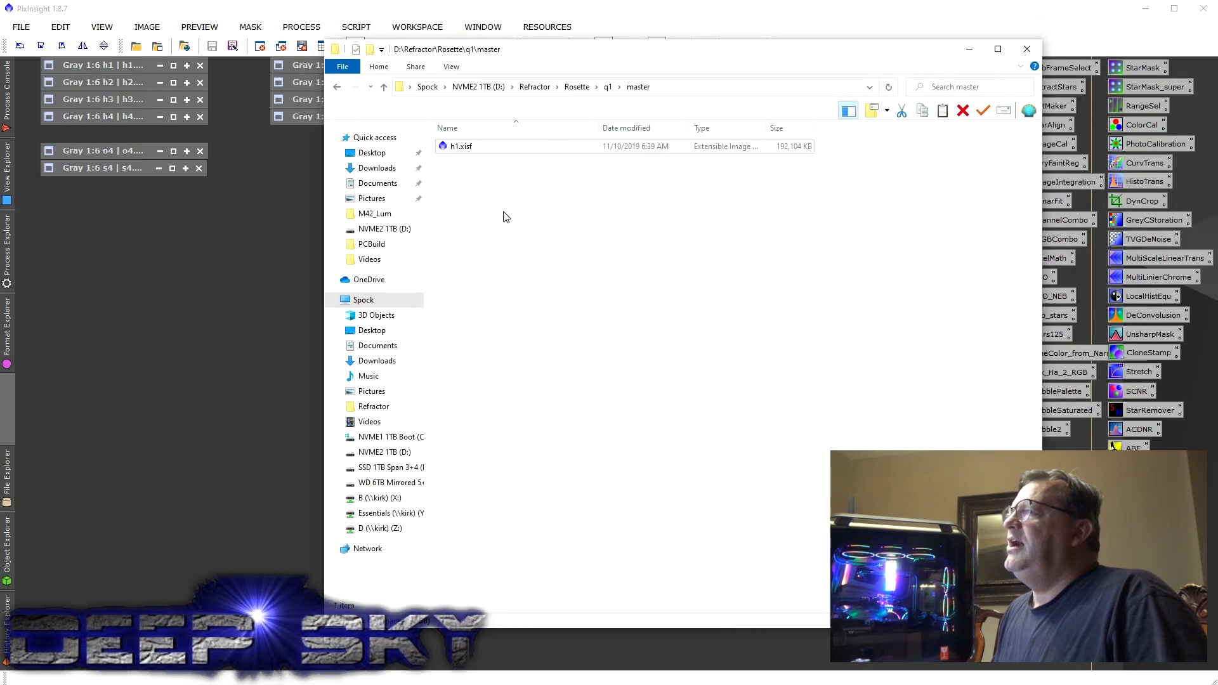
# Step: Browse to the Light folder inside the Rosette project folder to view the raw frames
pyautogui.click(576, 86)
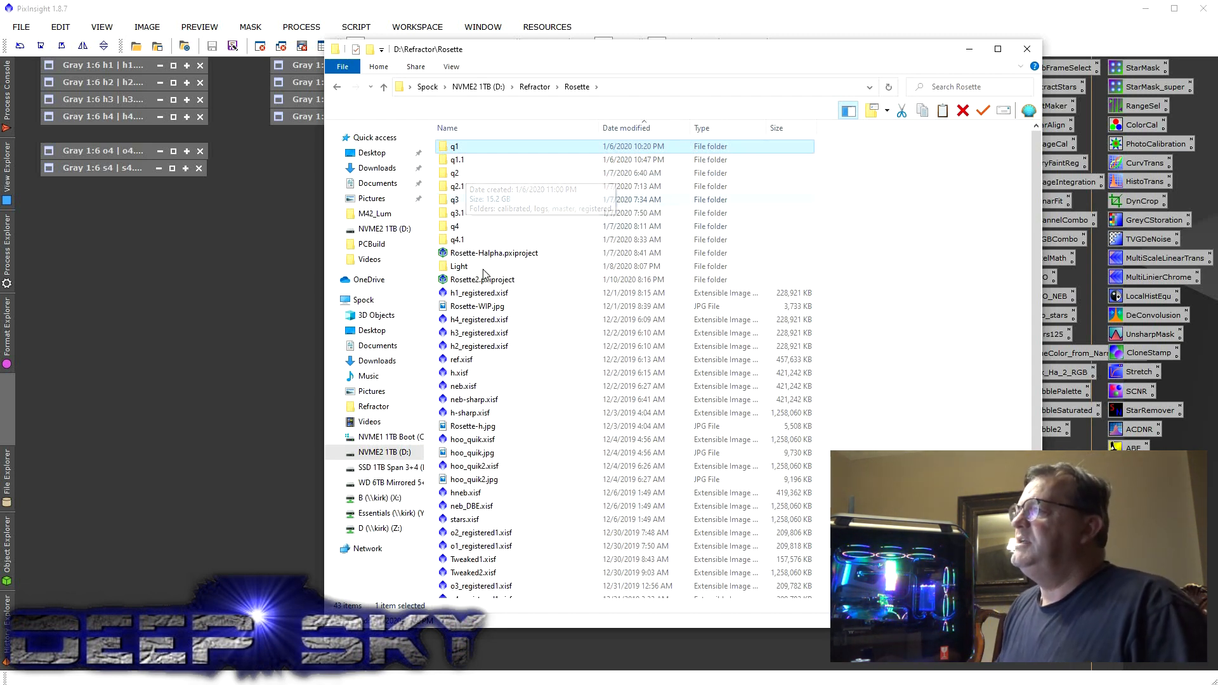
pyautogui.doubleClick(458, 266)
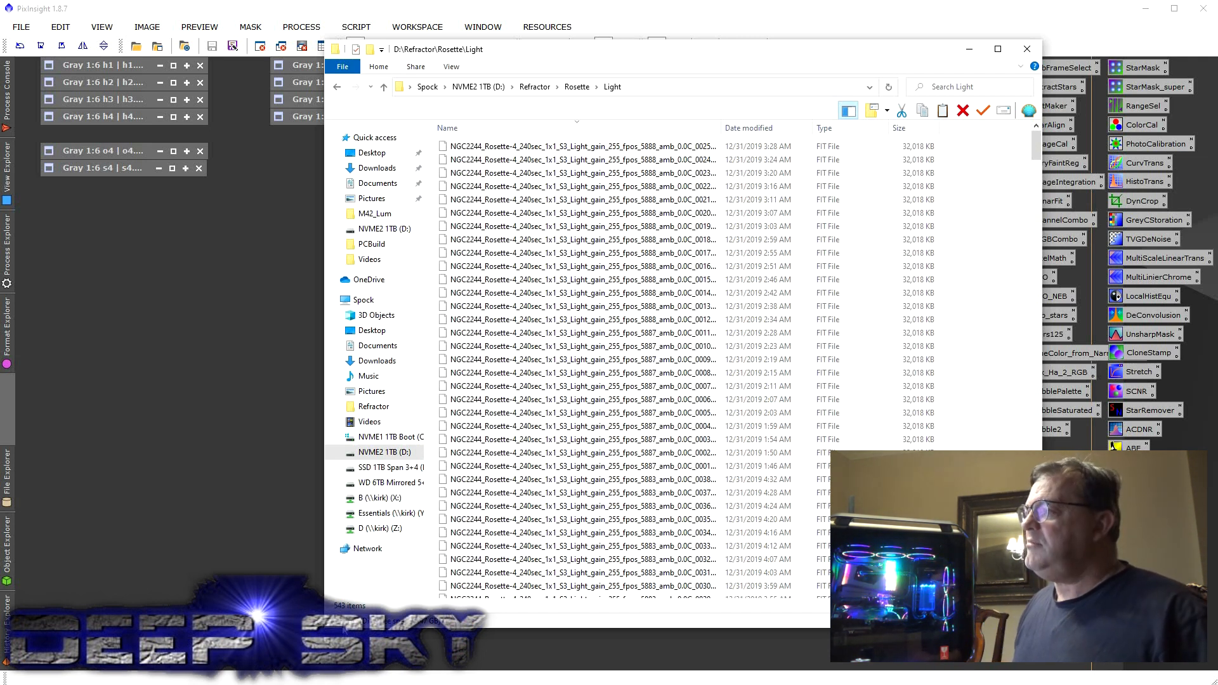
# Step: Look up the BatchPreprocessing script among the batch processing scripts, open it briefly and exit it
pyautogui.click(345, 28)
pyautogui.click(355, 27)
pyautogui.press('Down')
pyautogui.press('Right')
pyautogui.press('Down')
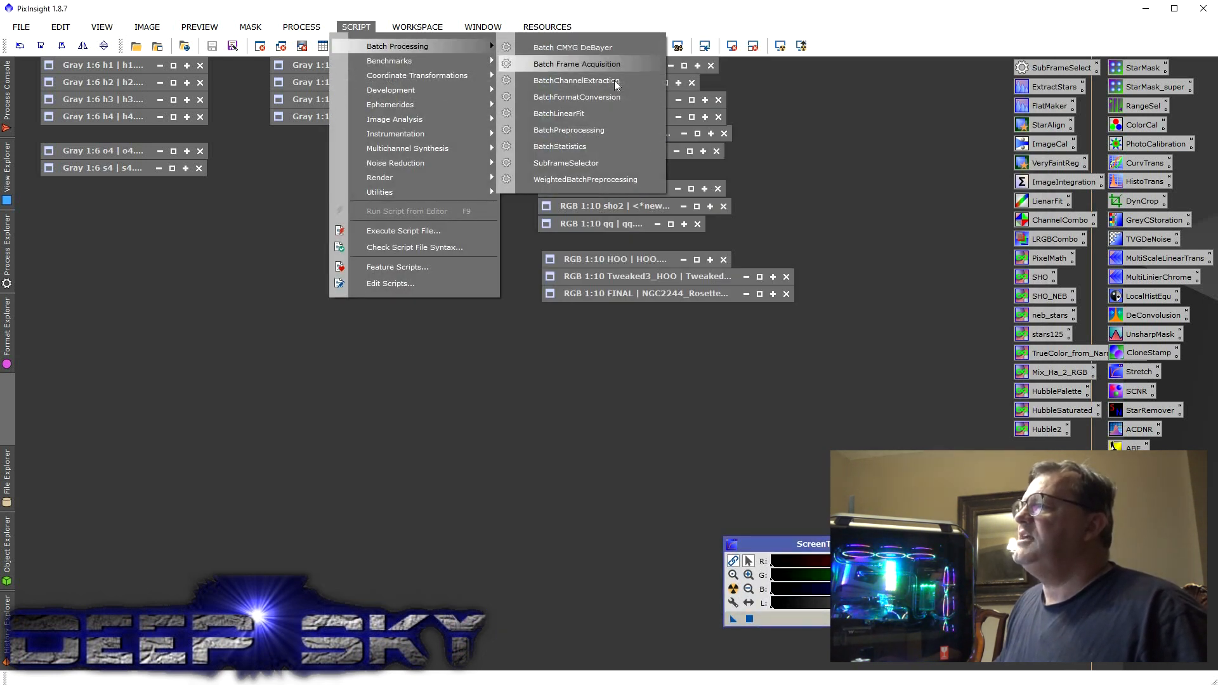
pyautogui.press('Down')
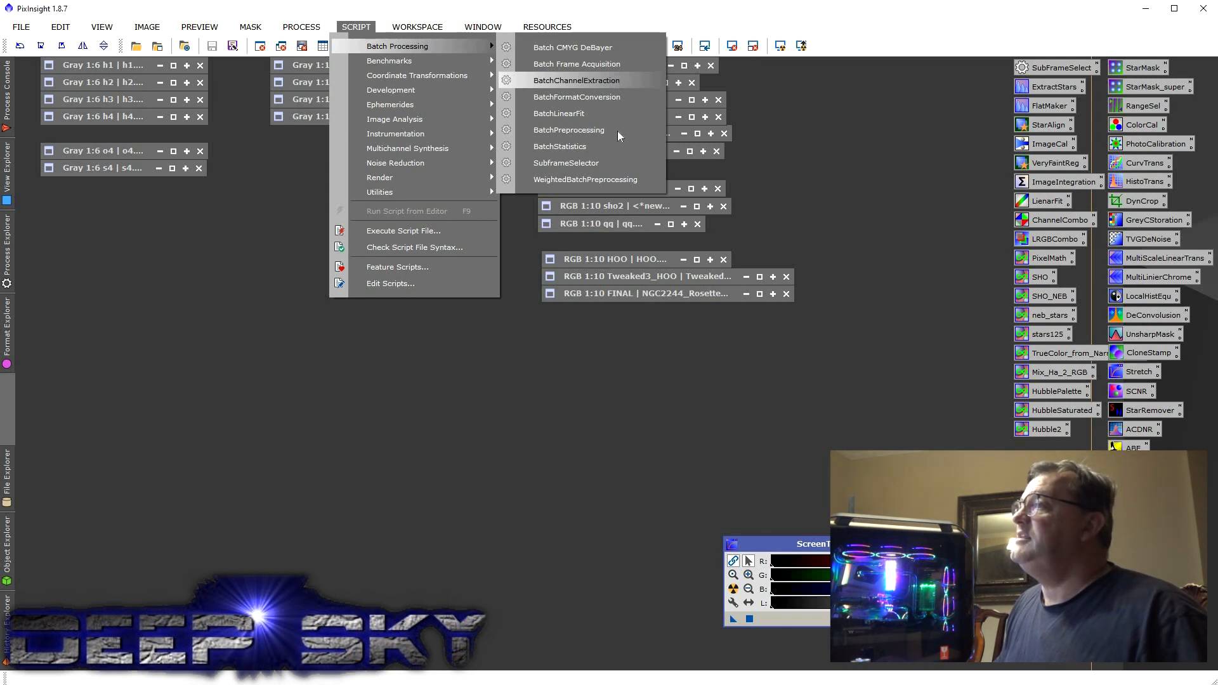
pyautogui.click(372, 497)
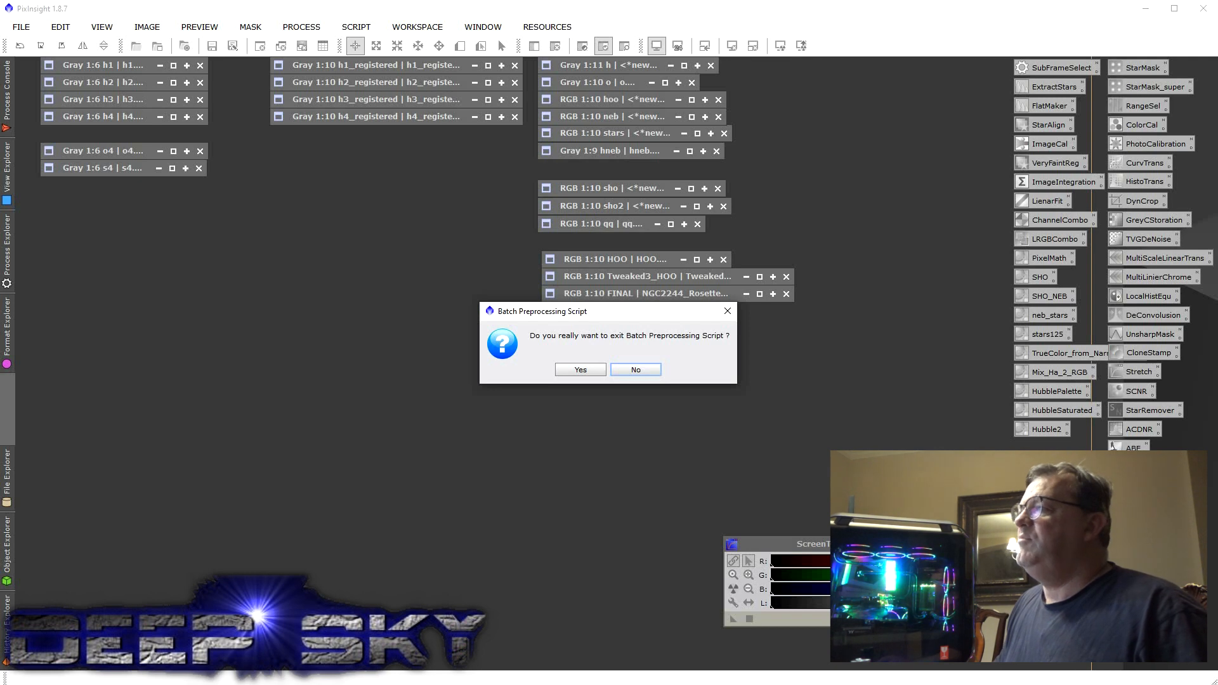
pyautogui.press('y')
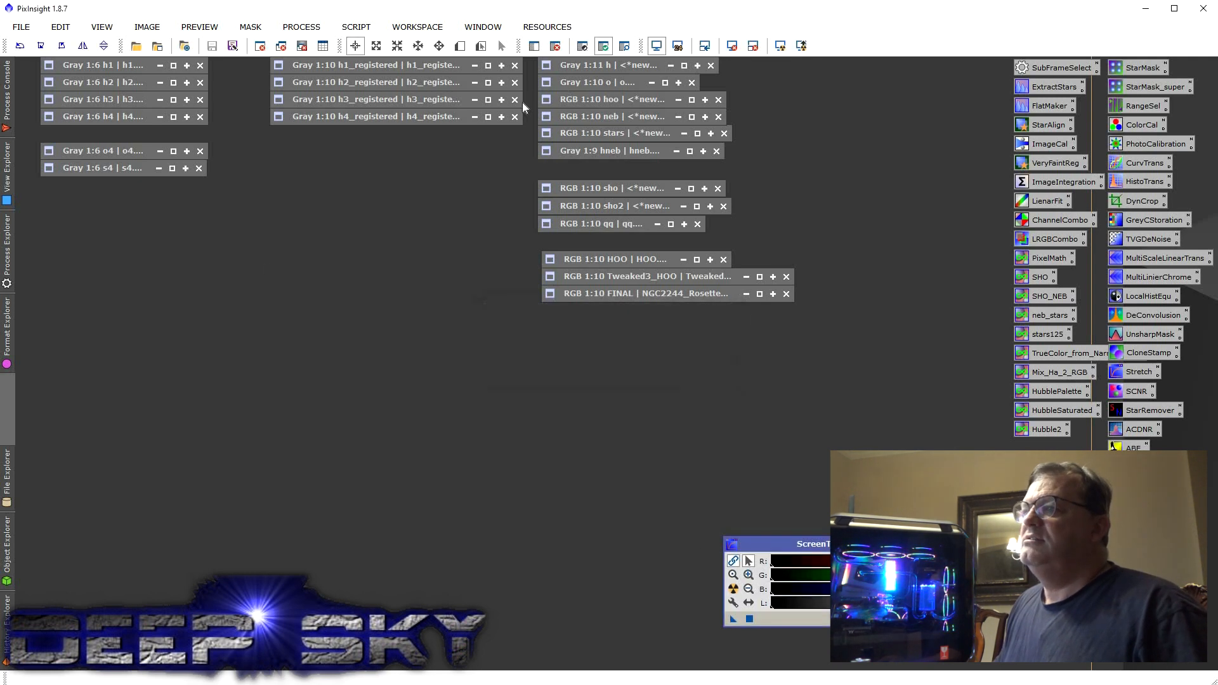
# Step: Switch to File Explorer and open h1.xisf from the master folder of Rosette's q1 folder
pyautogui.hotkey('alt', 'Tab')
pyautogui.click(577, 86)
pyautogui.doubleClick(467, 147)
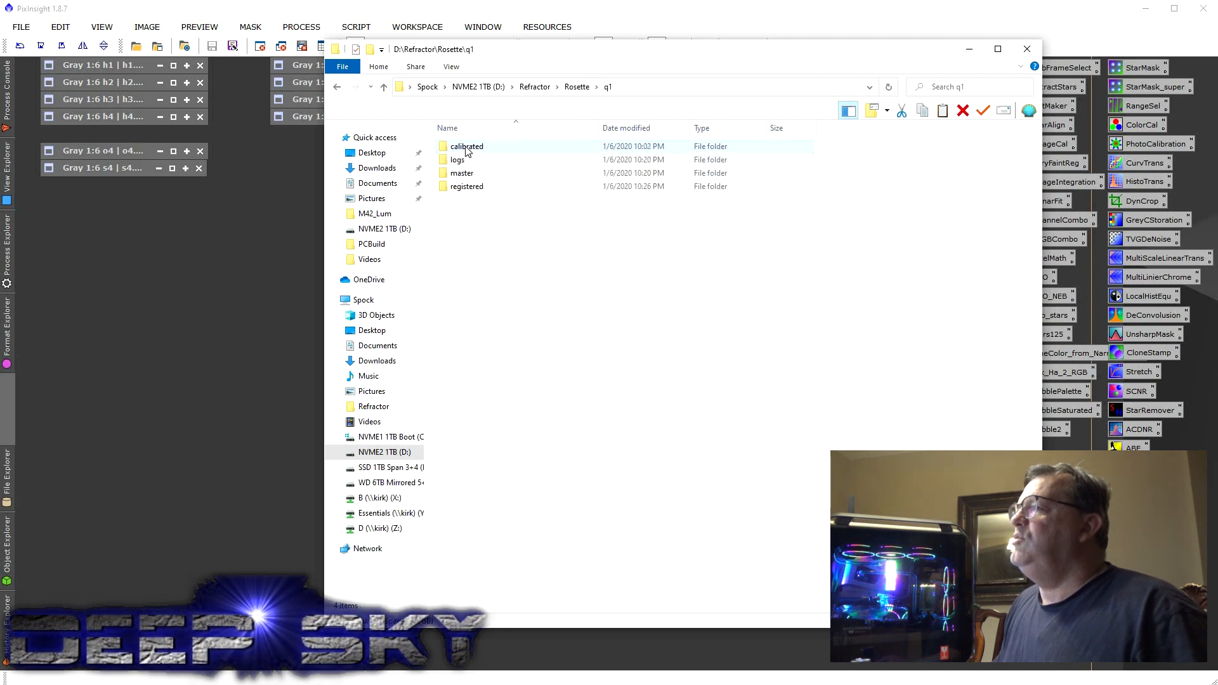
pyautogui.press('Return')
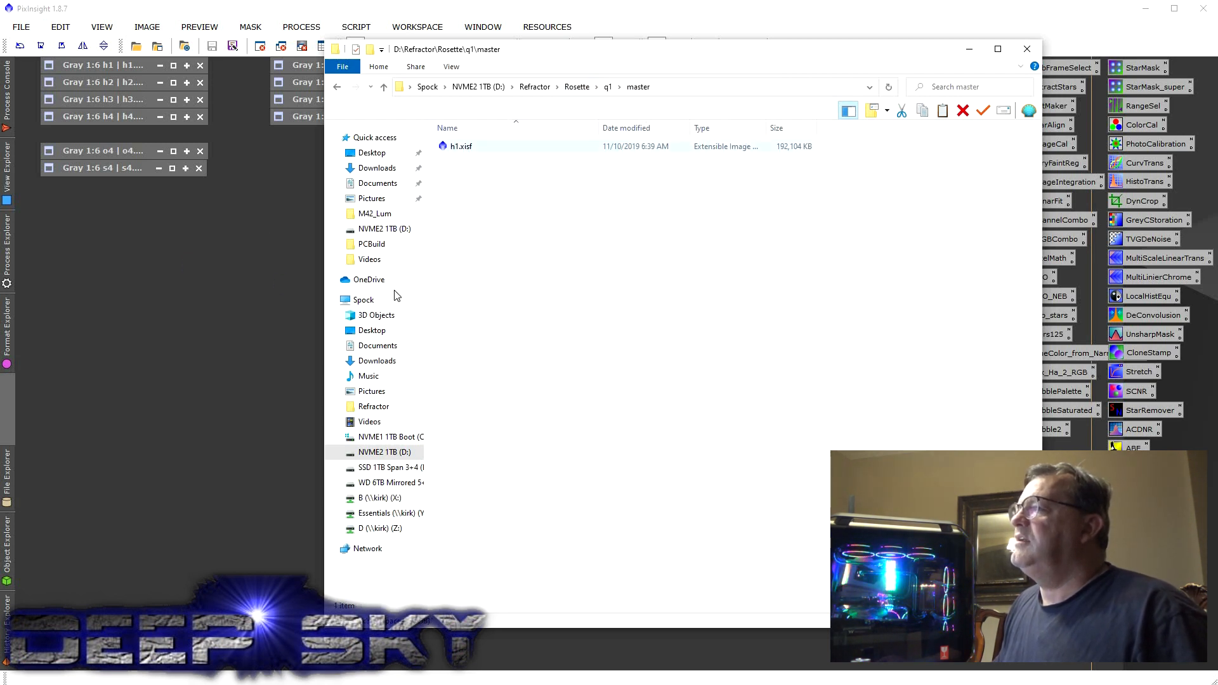
pyautogui.doubleClick(461, 146)
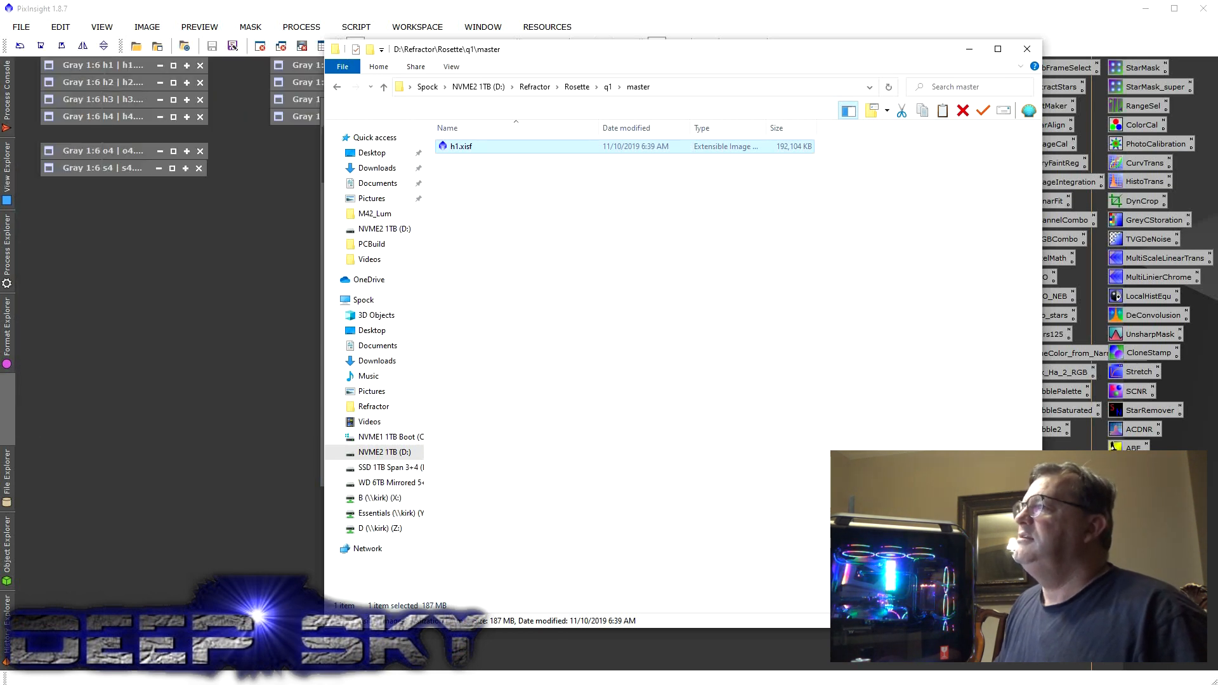
# Step: Dismiss the file browser and close the images loaded from the master h1.xisf, including both rejection maps
pyautogui.click(1027, 48)
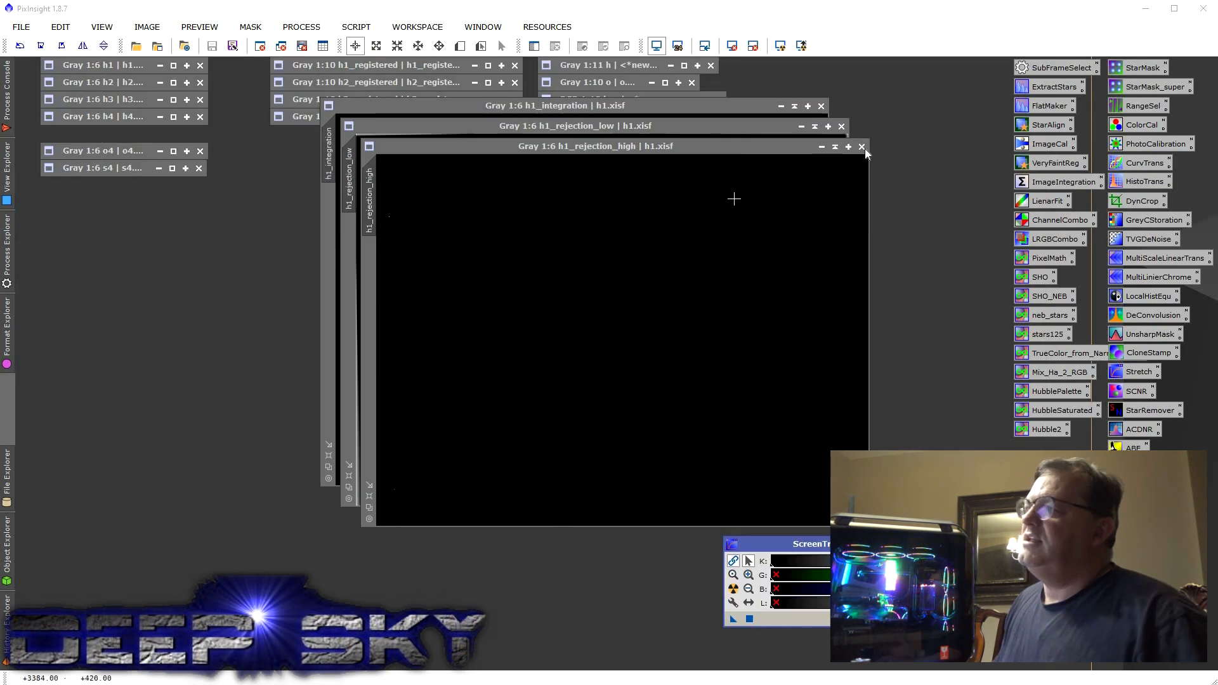
pyautogui.click(862, 147)
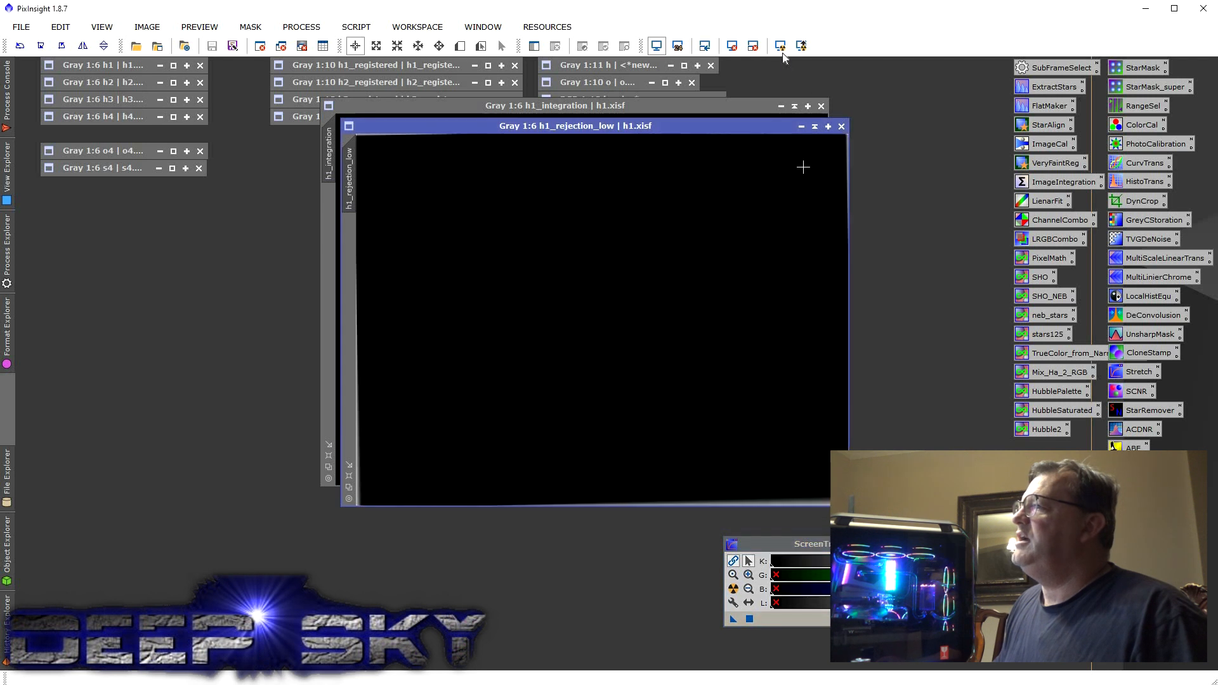
pyautogui.click(841, 125)
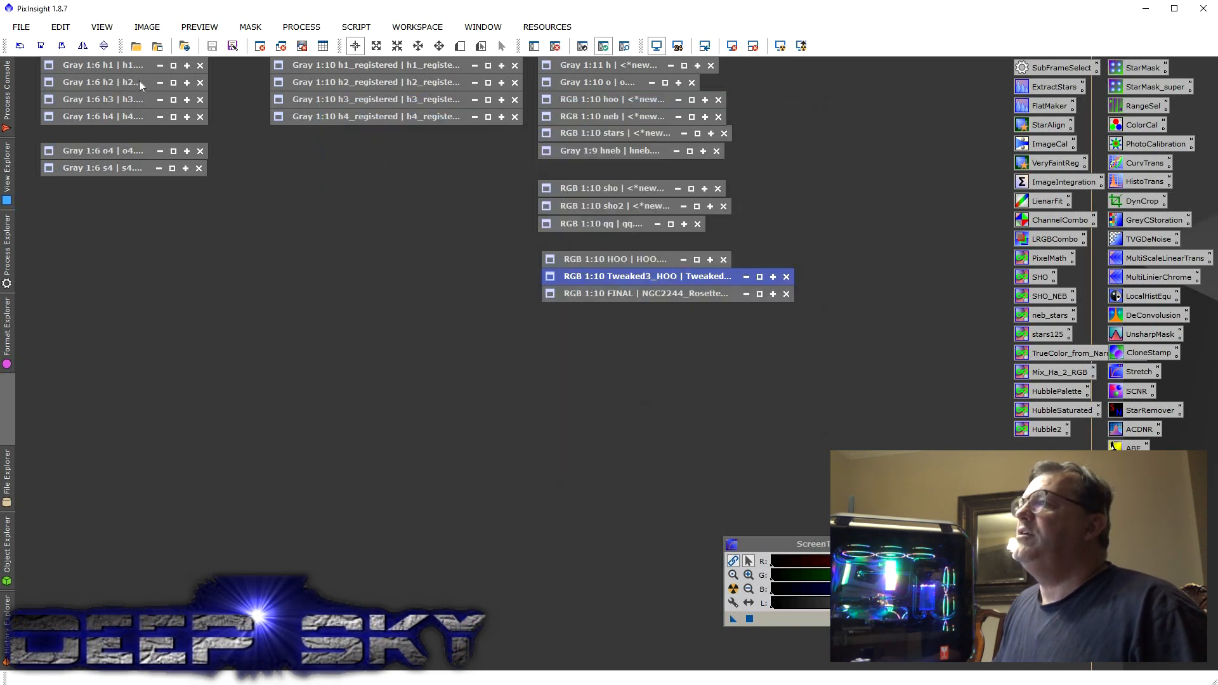
# Step: Restore the h1, h2, h3 and h4 panel images to inspect them, and collapse them again
pyautogui.click(147, 63)
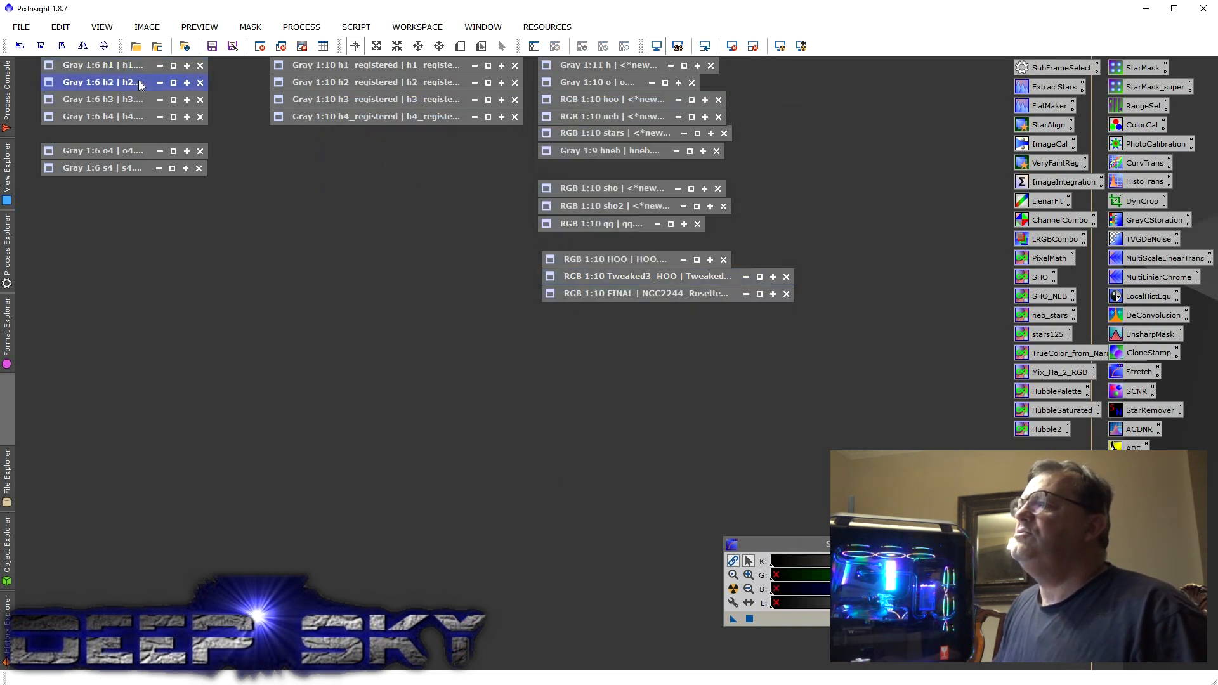
pyautogui.doubleClick(139, 84)
pyautogui.doubleClick(140, 100)
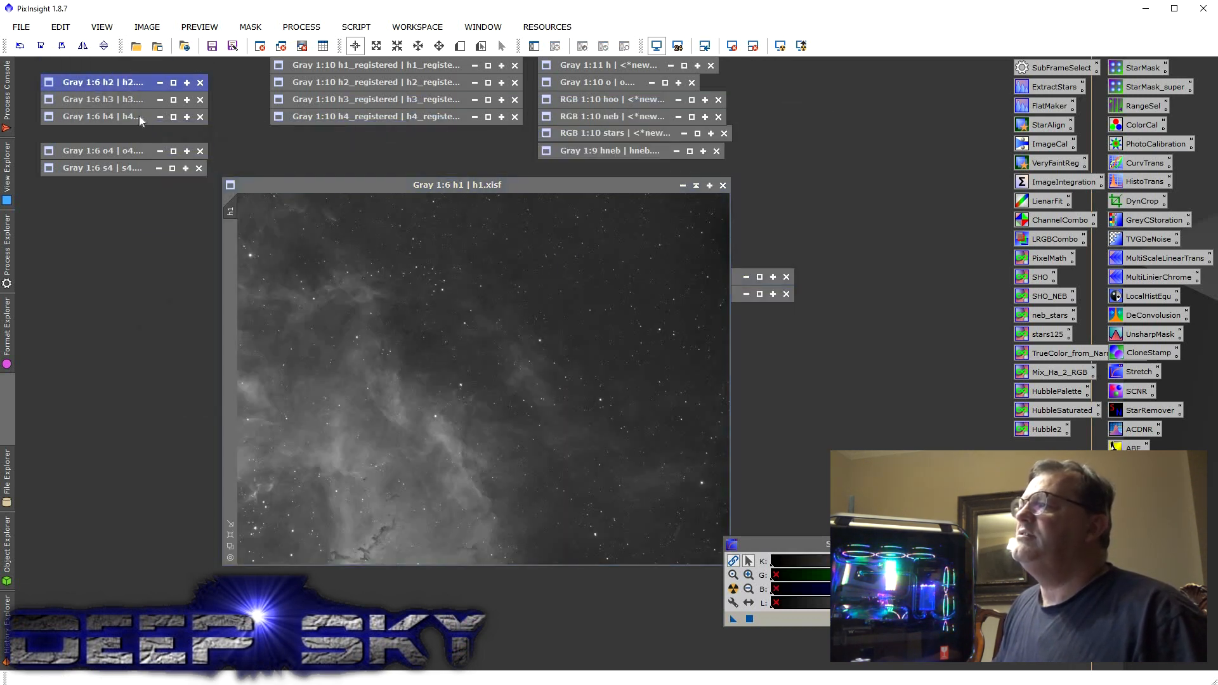
pyautogui.doubleClick(102, 116)
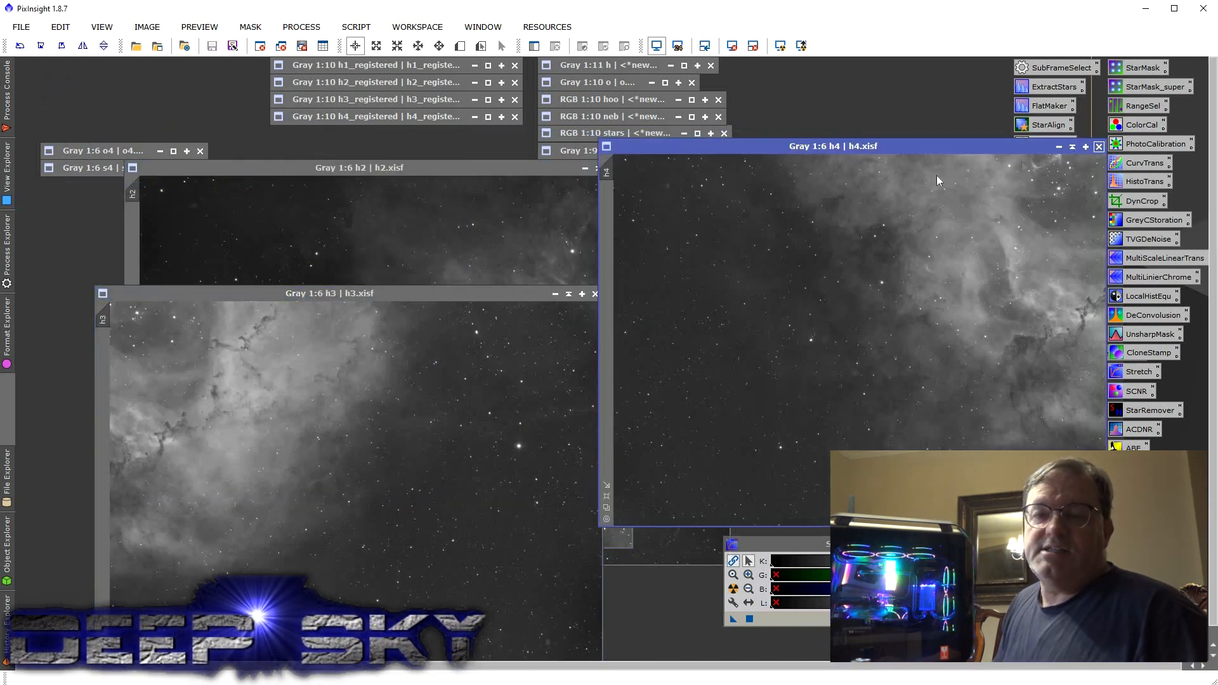
pyautogui.click(1058, 146)
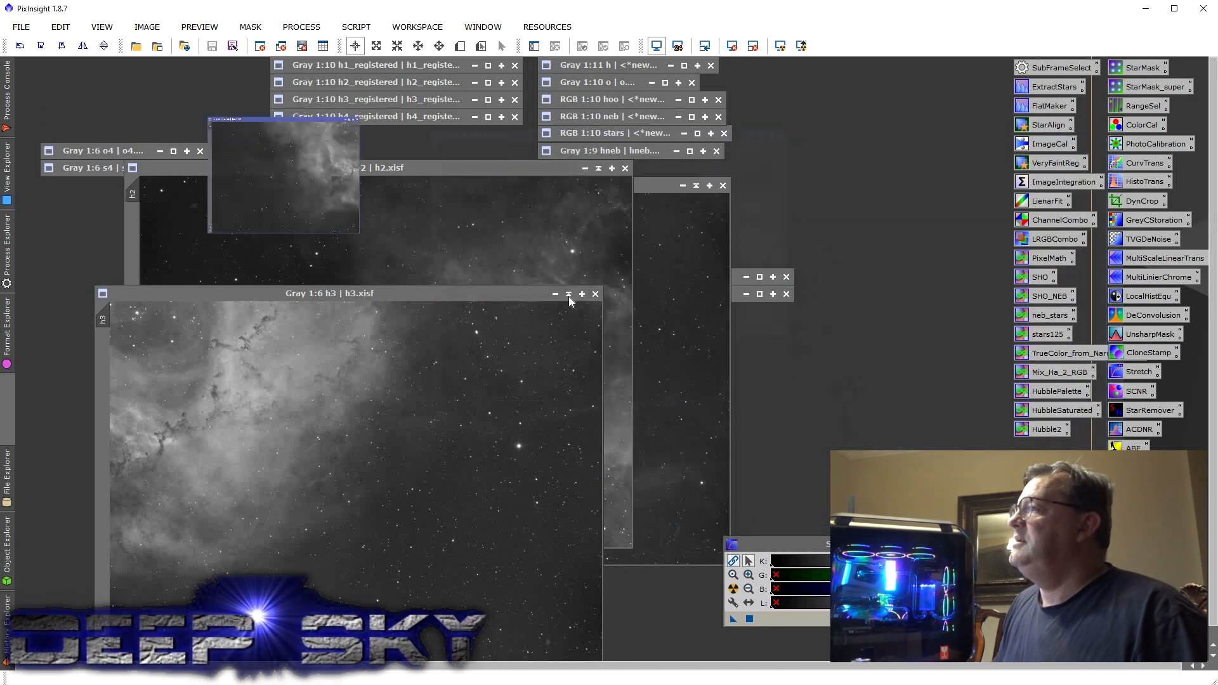
pyautogui.click(598, 168)
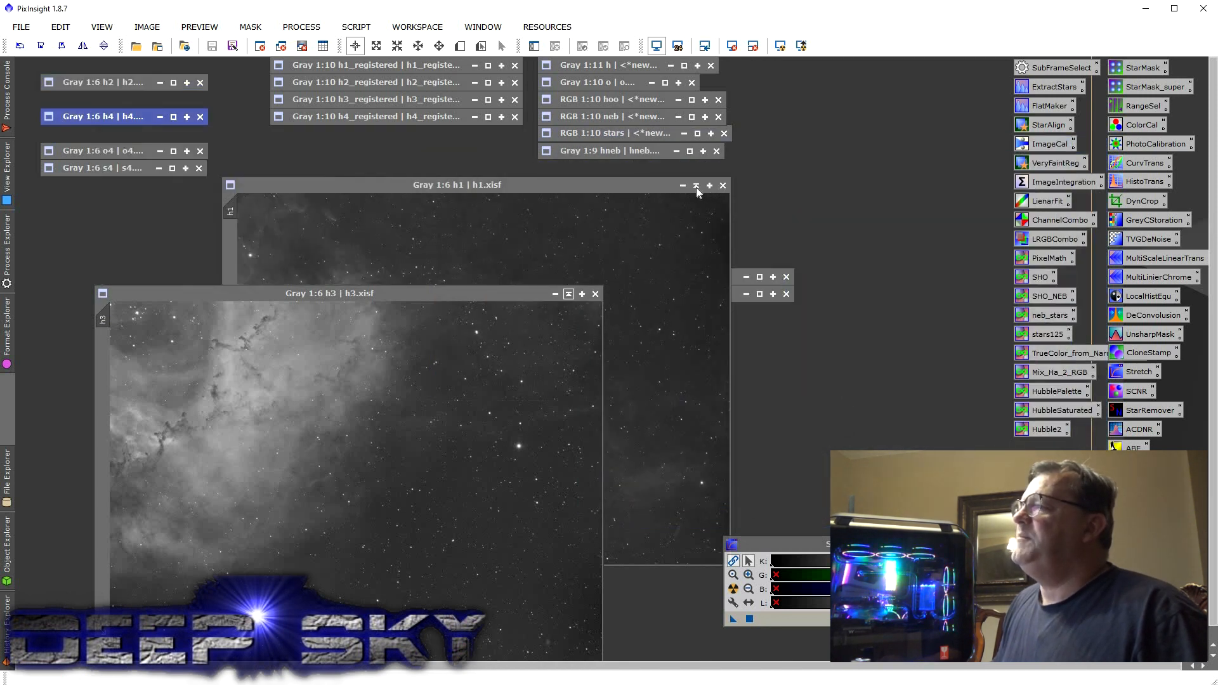
# Step: Restore the registered h panels to view their alignment on the mosaic canvas, and collapse them again
pyautogui.doubleClick(424, 65)
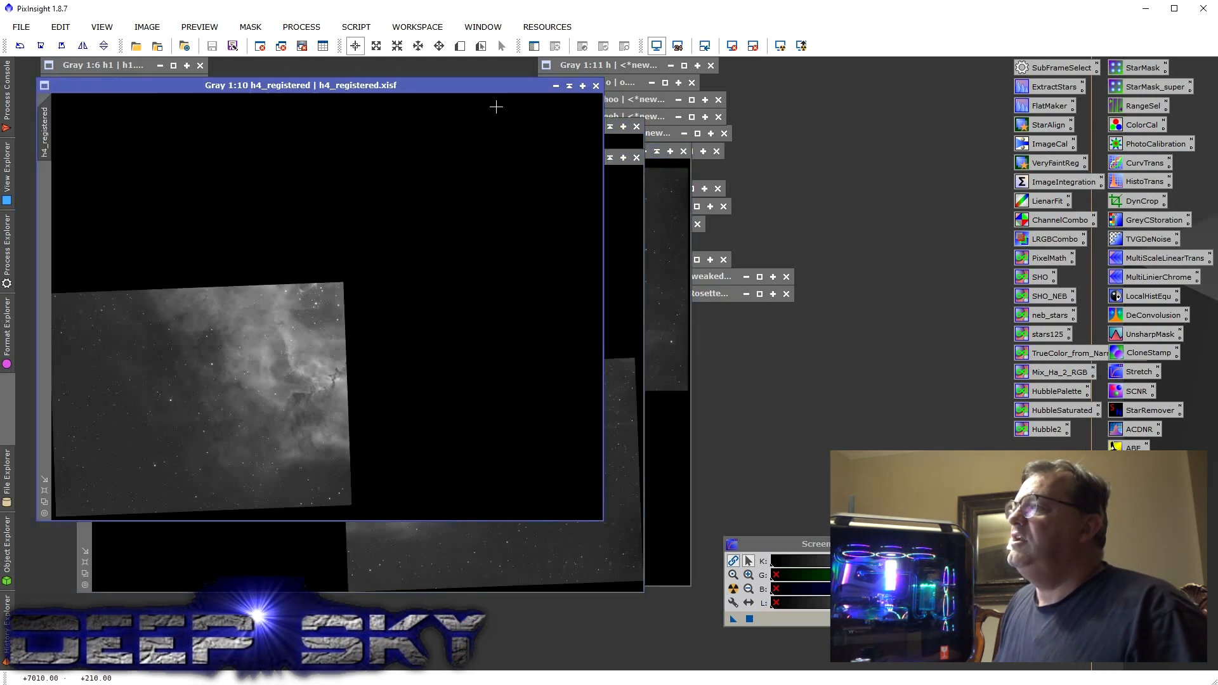
pyautogui.click(569, 85)
pyautogui.click(609, 157)
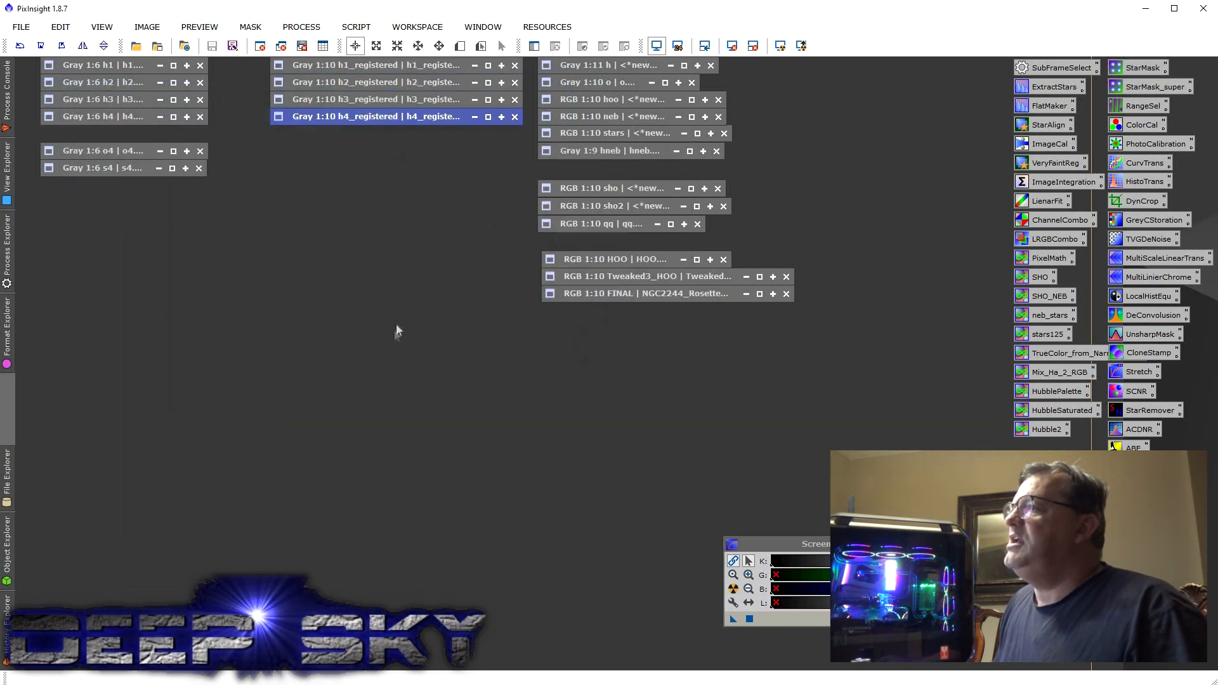
# Step: Merge the four registered h panels into a single mosaic image
pyautogui.hotkey('alt', 'p')
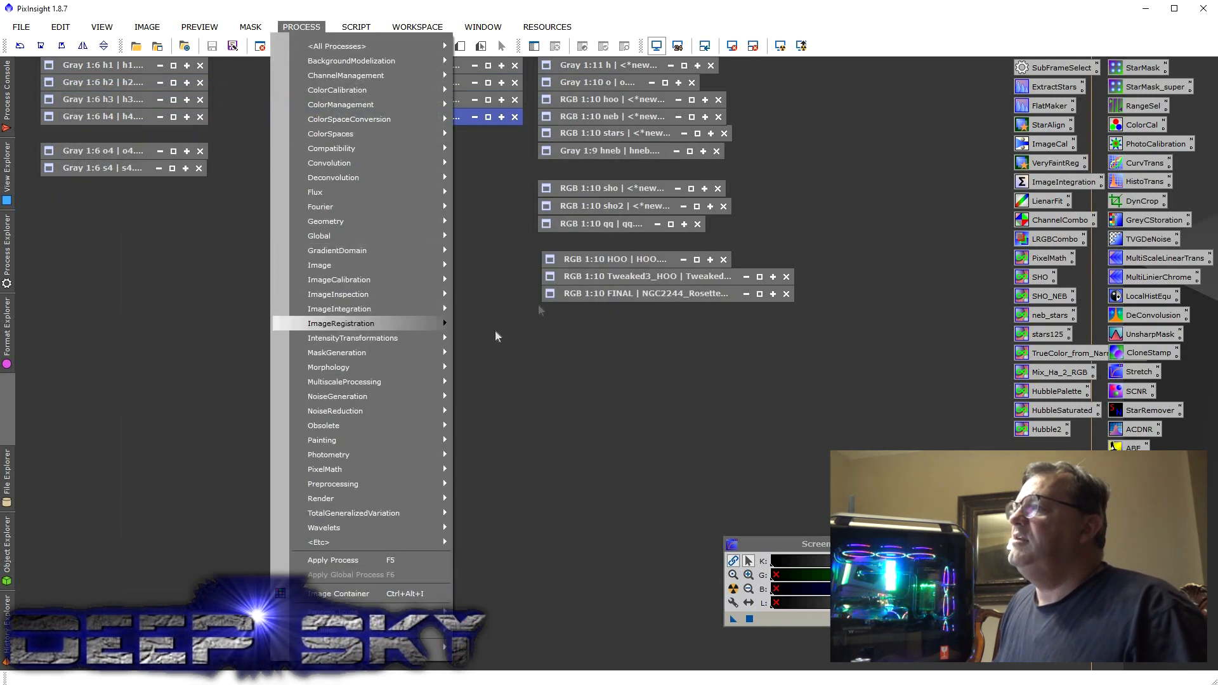
pyautogui.press('Right')
pyautogui.press('Down')
pyautogui.press('Return')
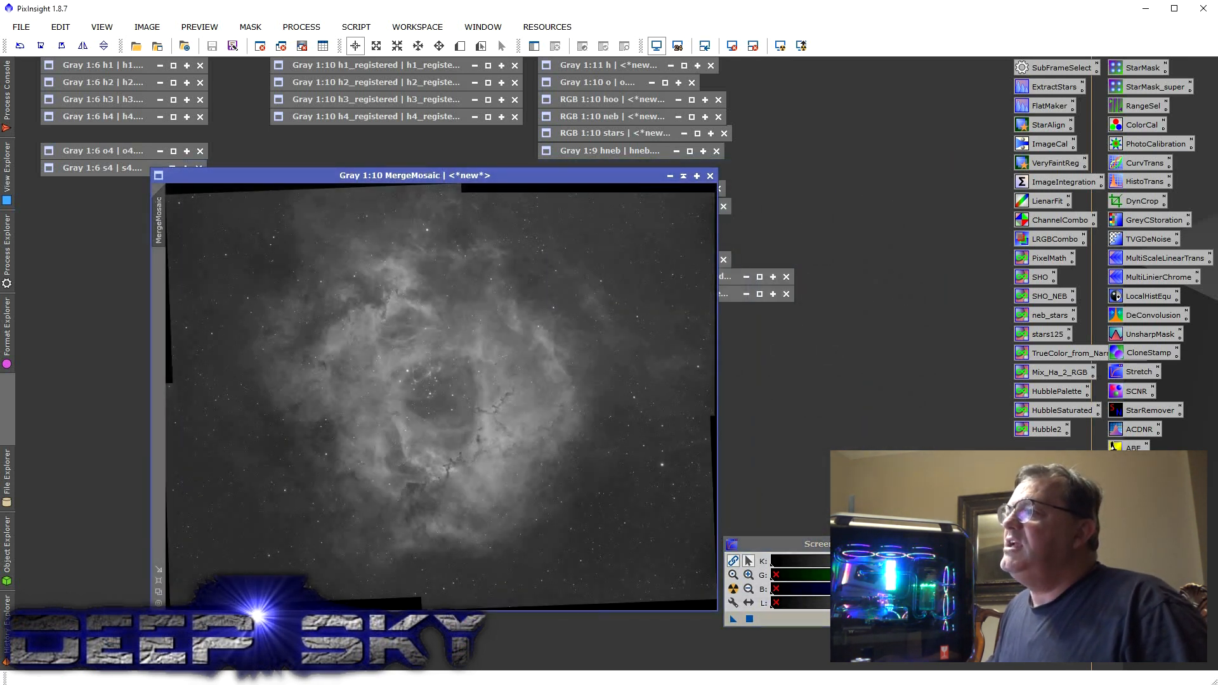
pyautogui.moveTo(158, 218)
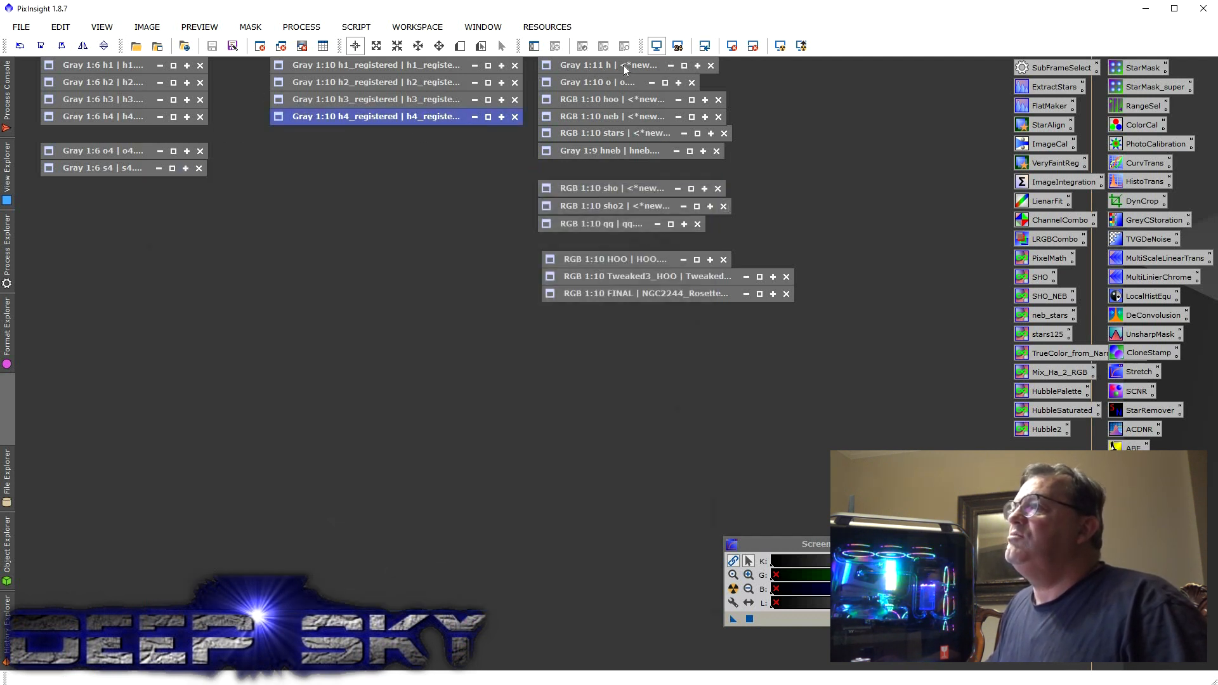
# Step: Restore the finished h and o mosaics, zoom h to 1:10 and fit its window to the image
pyautogui.doubleClick(622, 65)
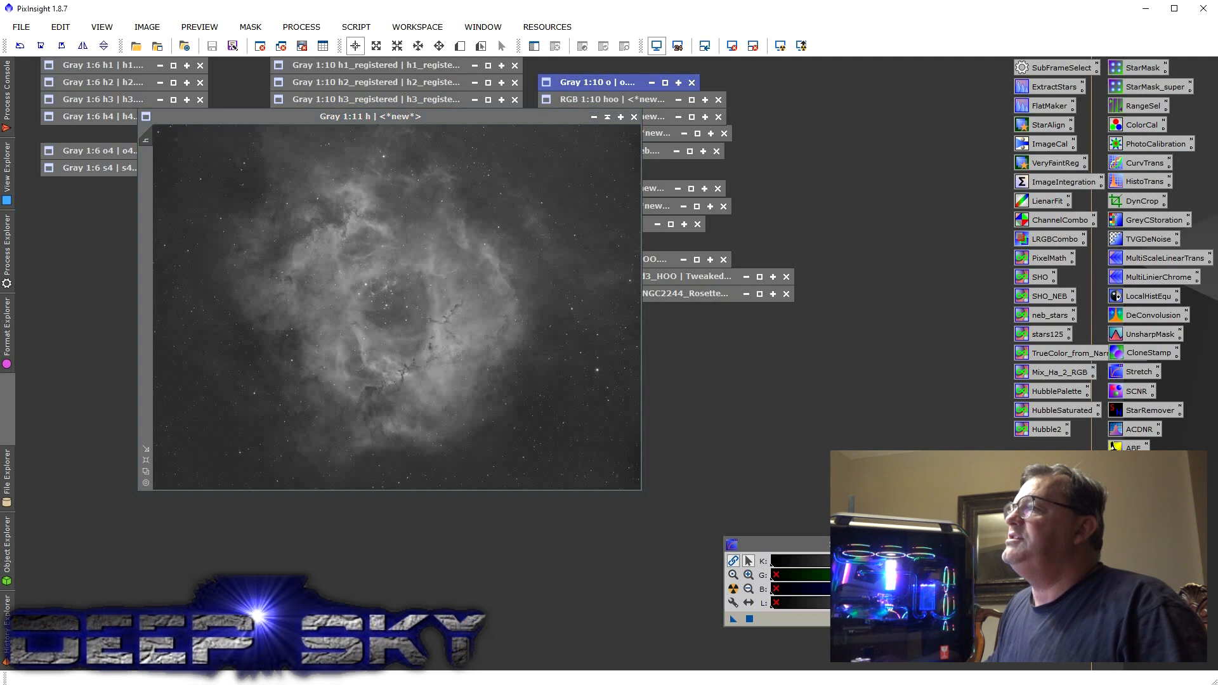
pyautogui.doubleClick(597, 81)
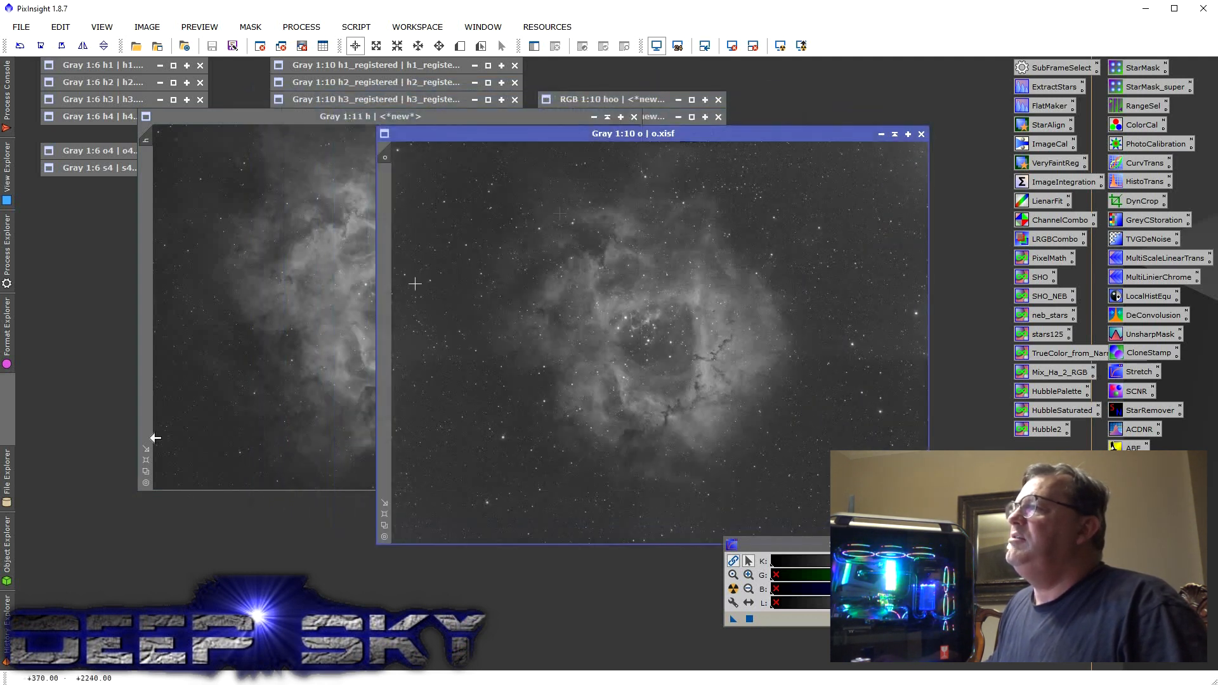
pyautogui.click(308, 304)
pyautogui.scroll(1, 308, 304)
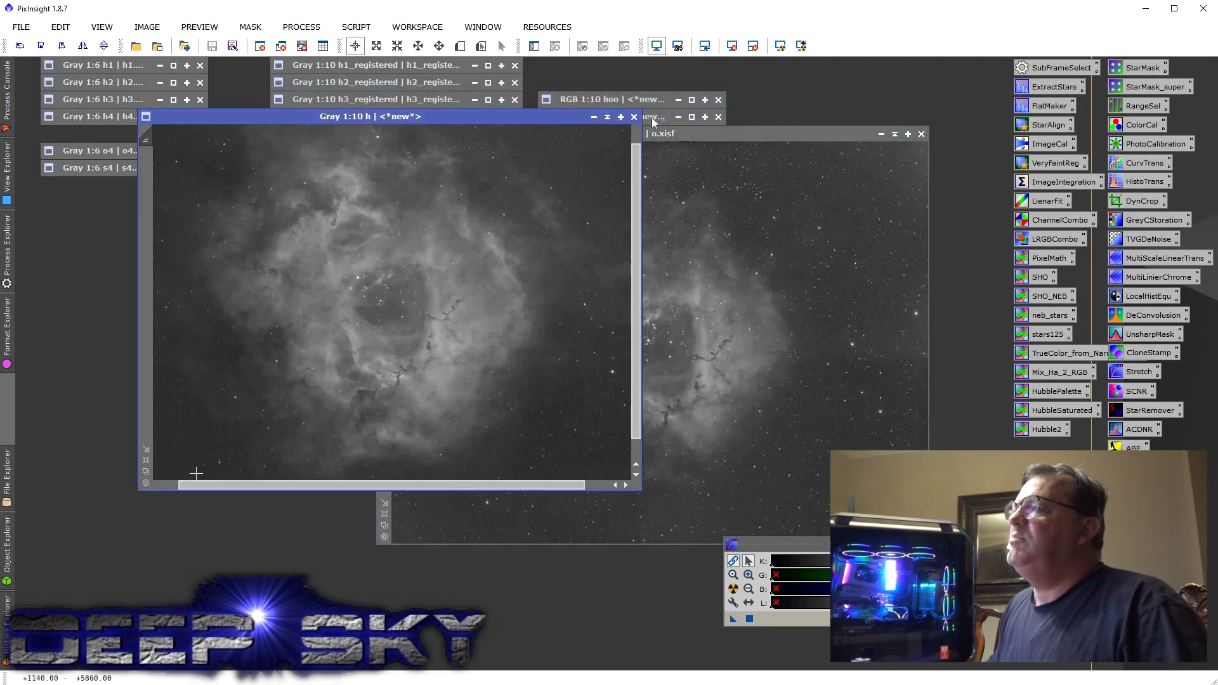
pyautogui.click(146, 448)
# Step: Overlay the h mosaic on the o mosaic, alternate between them to compare, and collapse both
pyautogui.moveTo(475, 116); pyautogui.dragTo(810, 141)
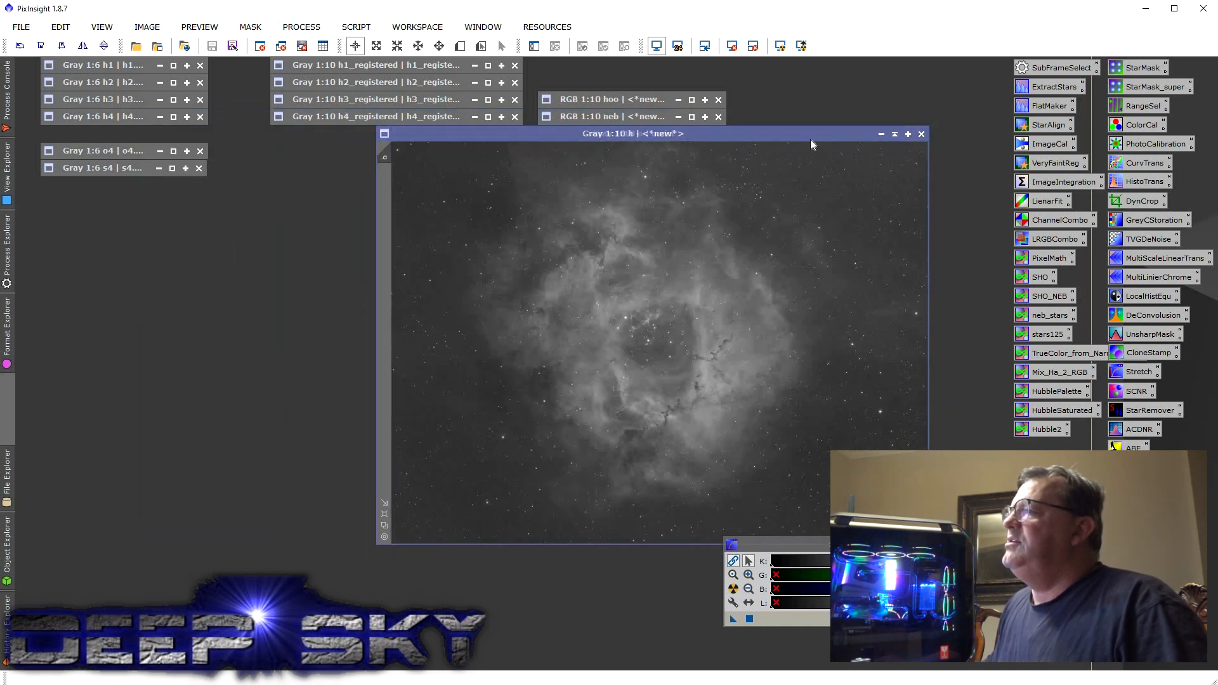
pyautogui.click(809, 139)
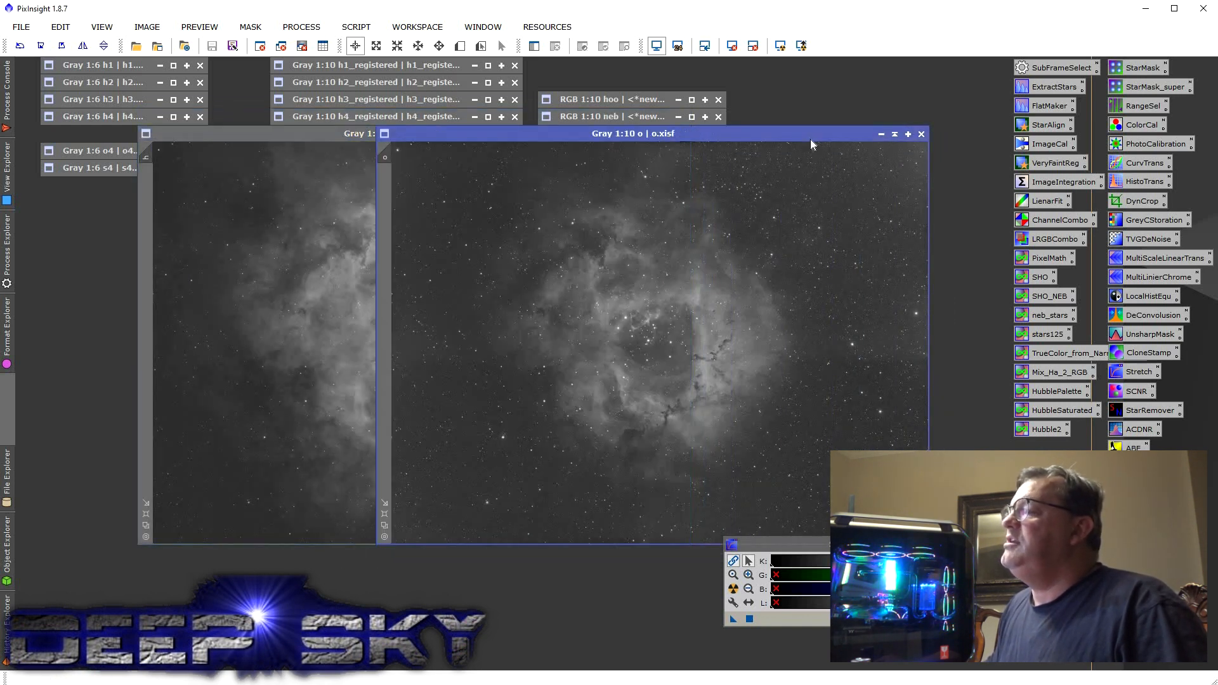
pyautogui.click(347, 142)
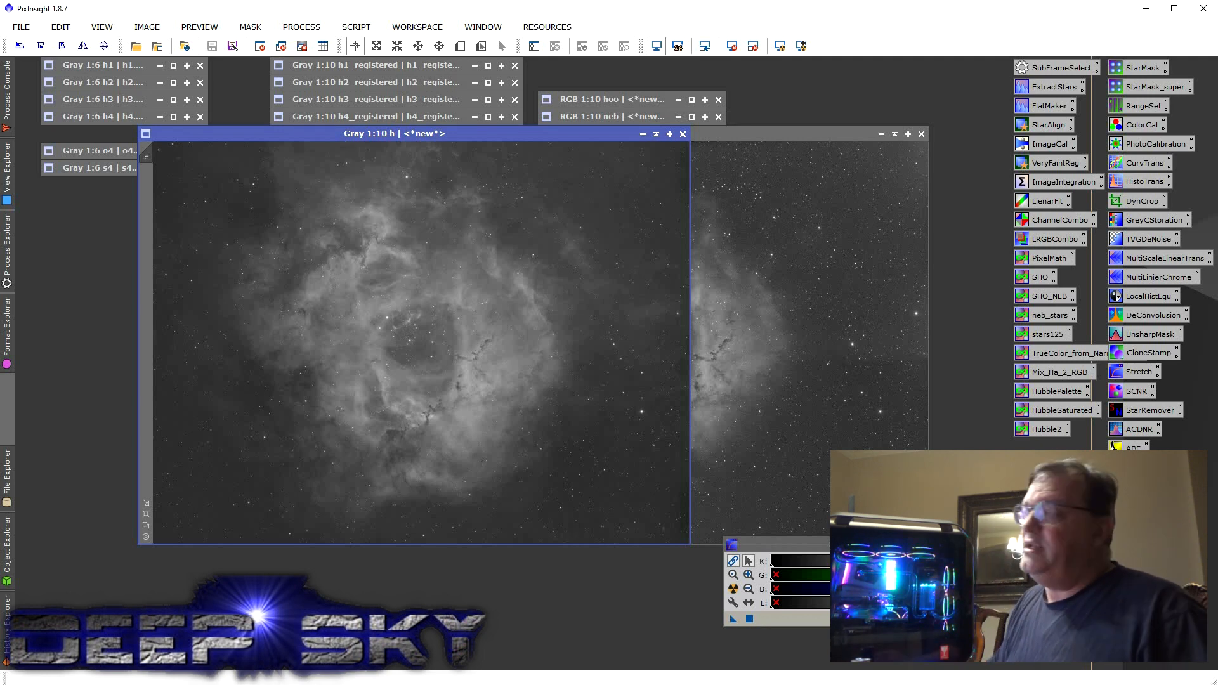
pyautogui.click(724, 283)
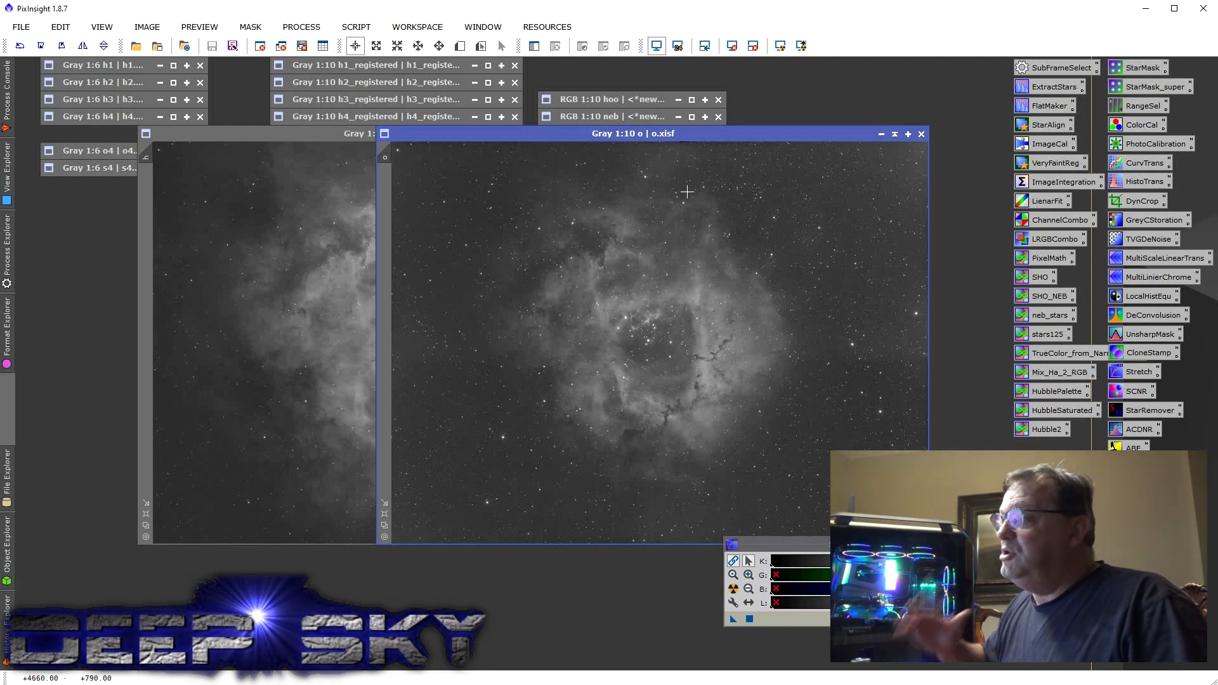
pyautogui.click(300, 274)
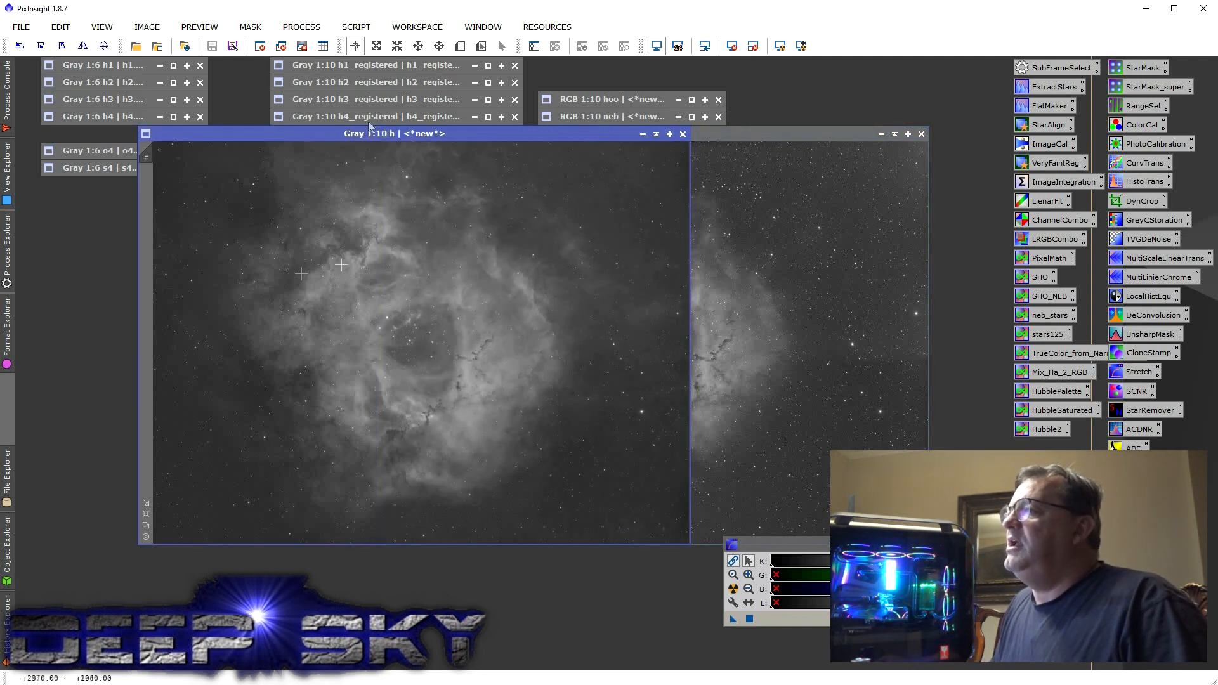
pyautogui.click(895, 134)
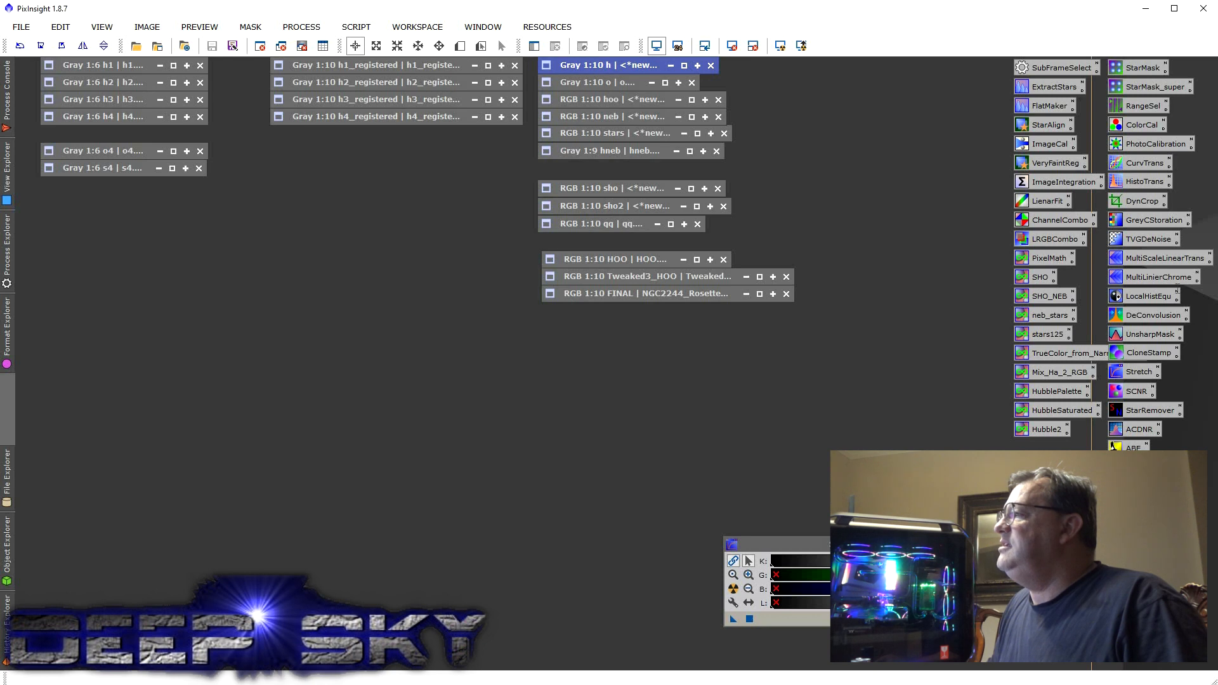
# Step: Create a new RGB image with PixelMath using h for R/K, o for G and o for B
pyautogui.doubleClick(1048, 256)
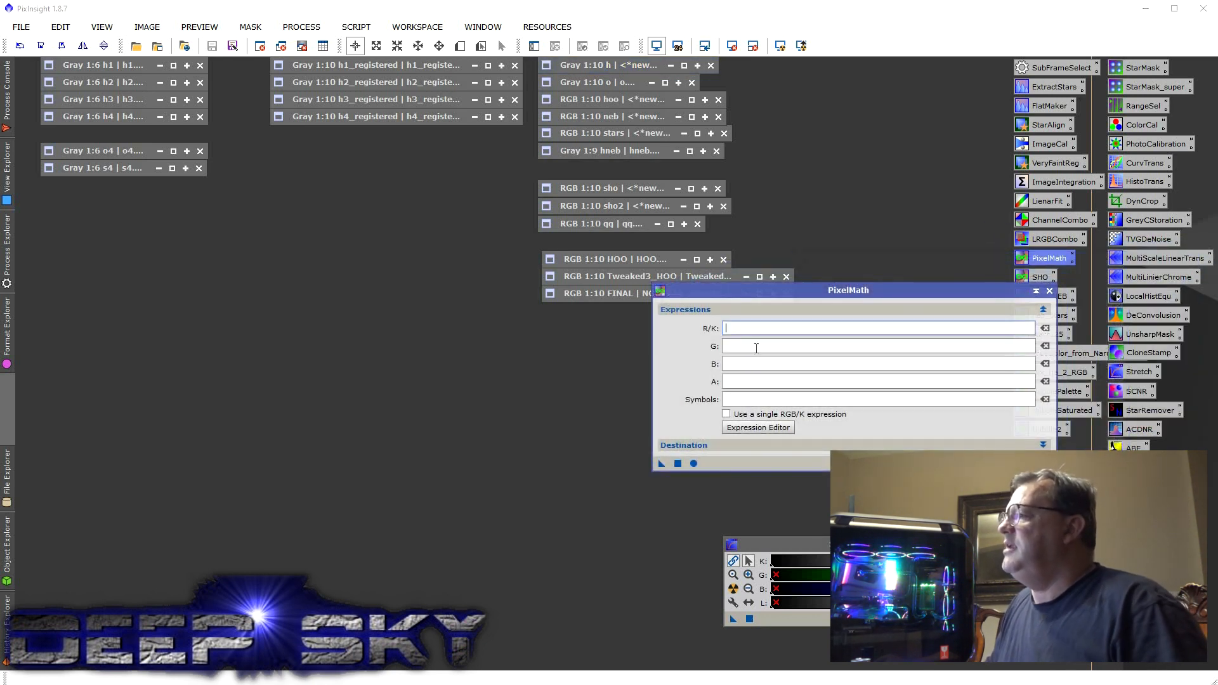
pyautogui.write('h')
pyautogui.press('Tab')
pyautogui.write('o')
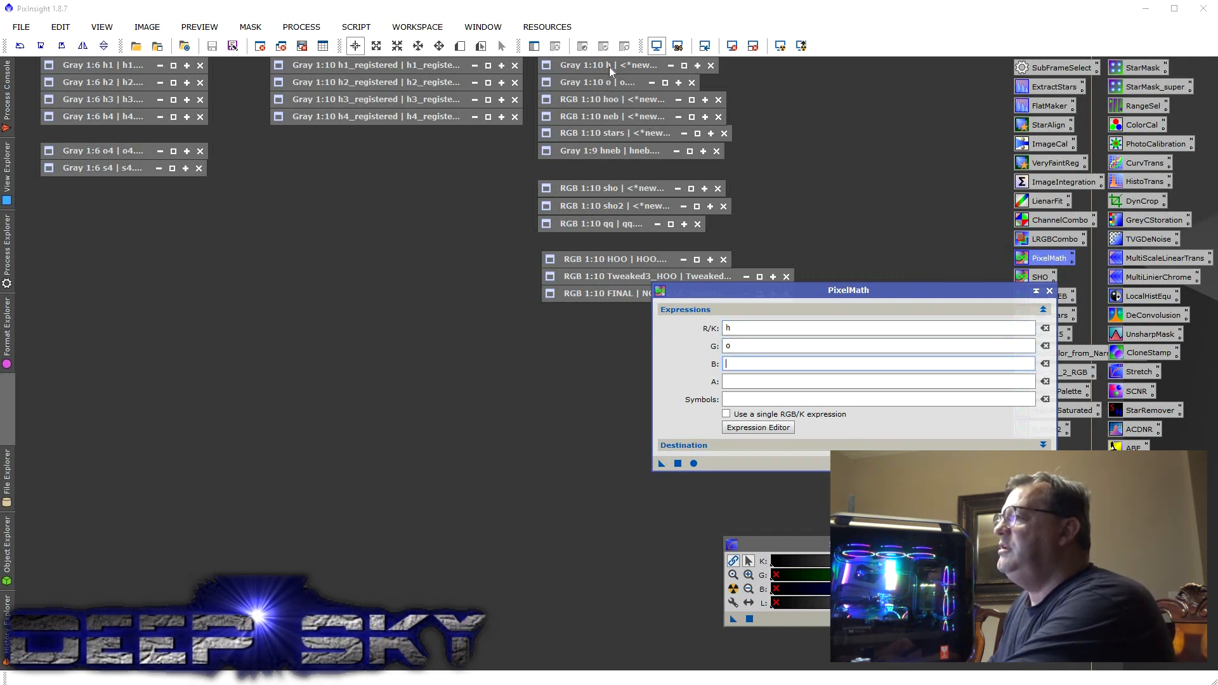
pyautogui.press('Tab')
pyautogui.write('o')
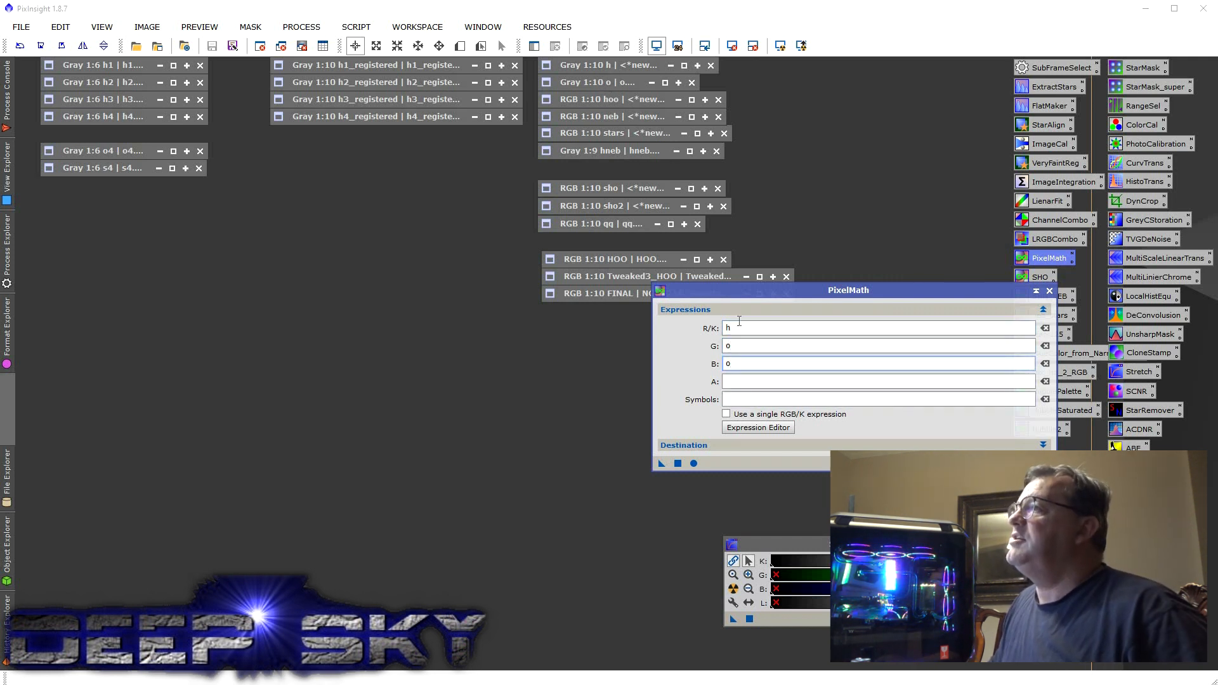
pyautogui.click(602, 65)
pyautogui.click(682, 463)
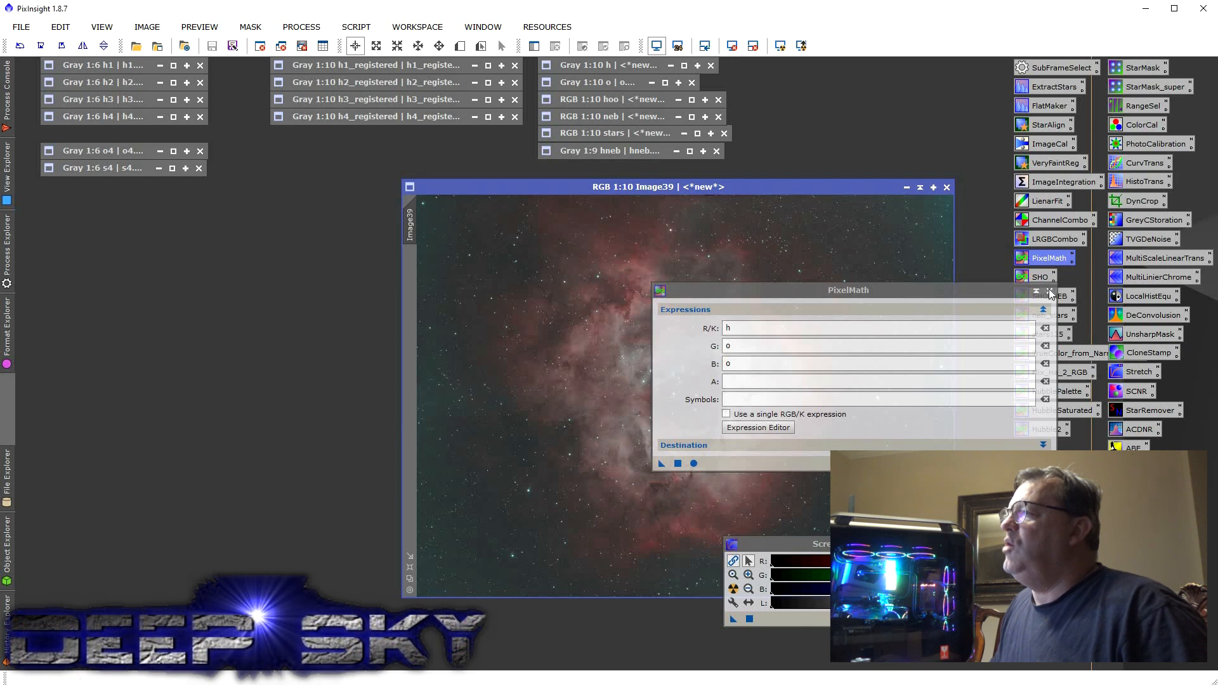
# Step: Close PixelMath, run ABE on the combined HOO image, and uncover its background model for inspection
pyautogui.click(1049, 290)
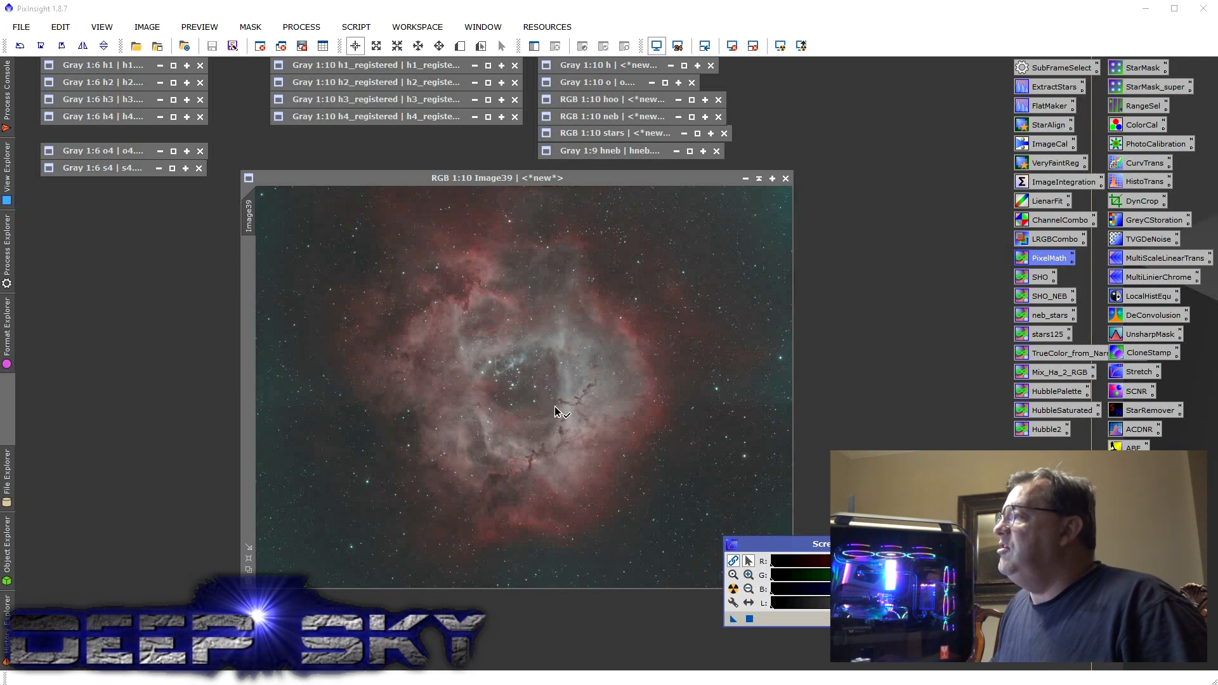
pyautogui.click(603, 382)
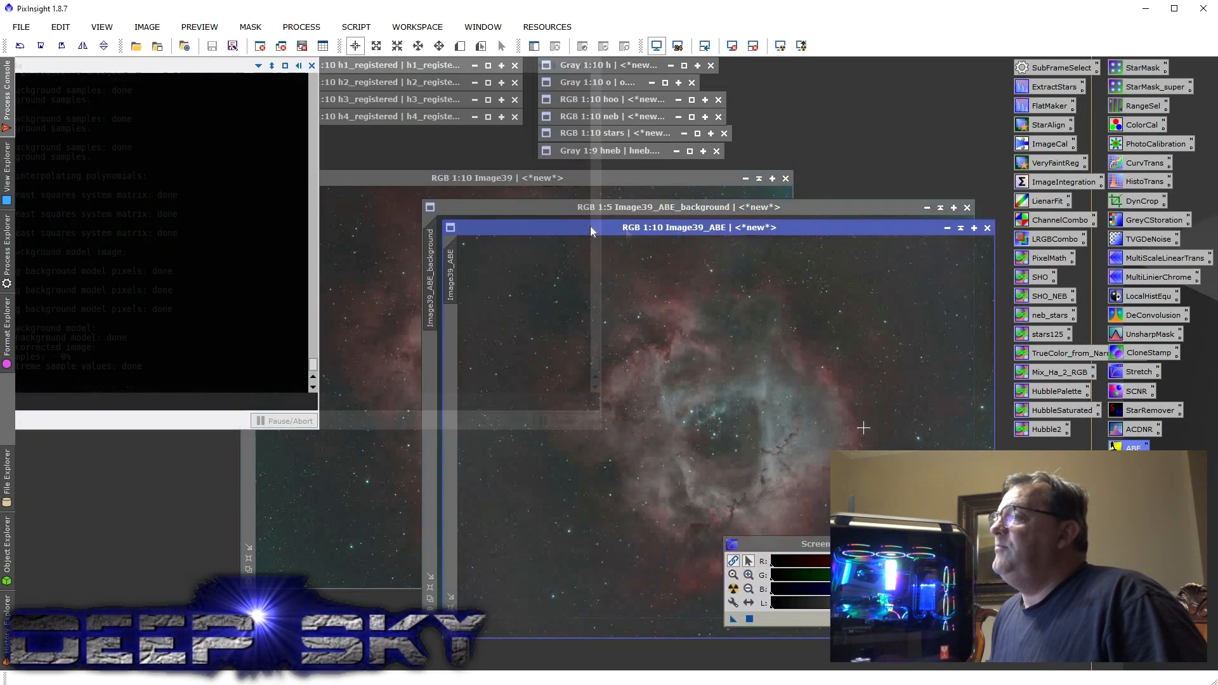
pyautogui.moveTo(890, 227); pyautogui.dragTo(614, 213)
pyautogui.click(886, 313)
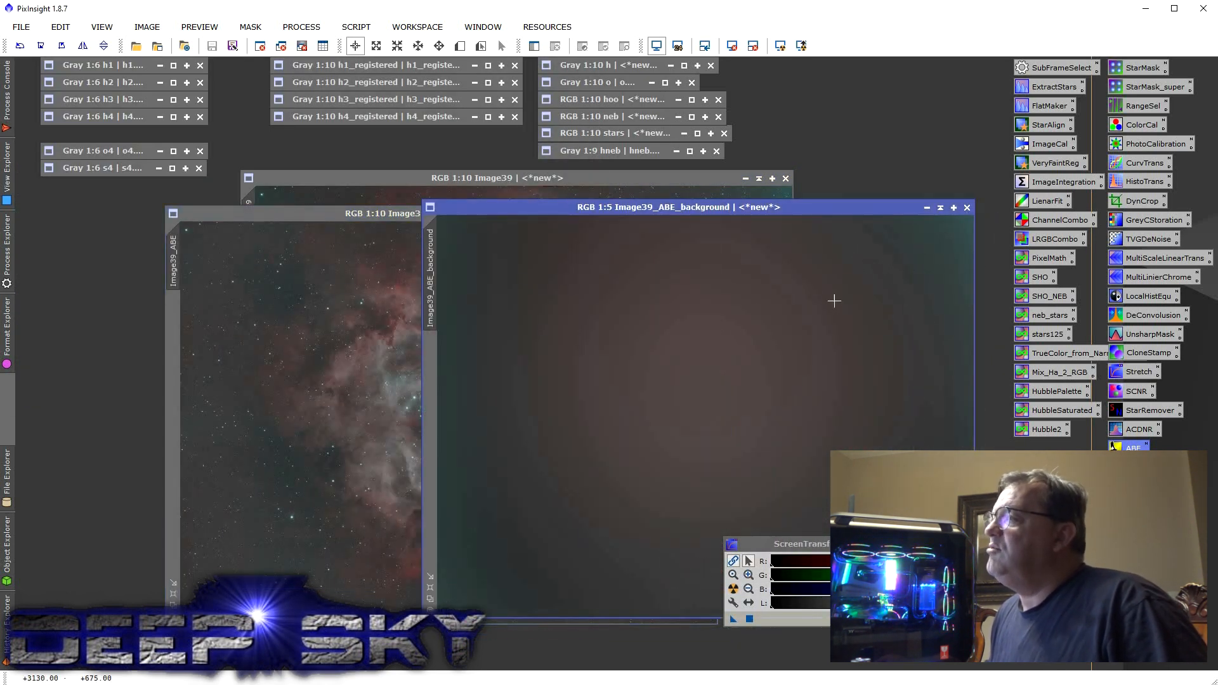
# Step: Close the ABE background model, the ABE-corrected image and the source image Image39
pyautogui.click(966, 207)
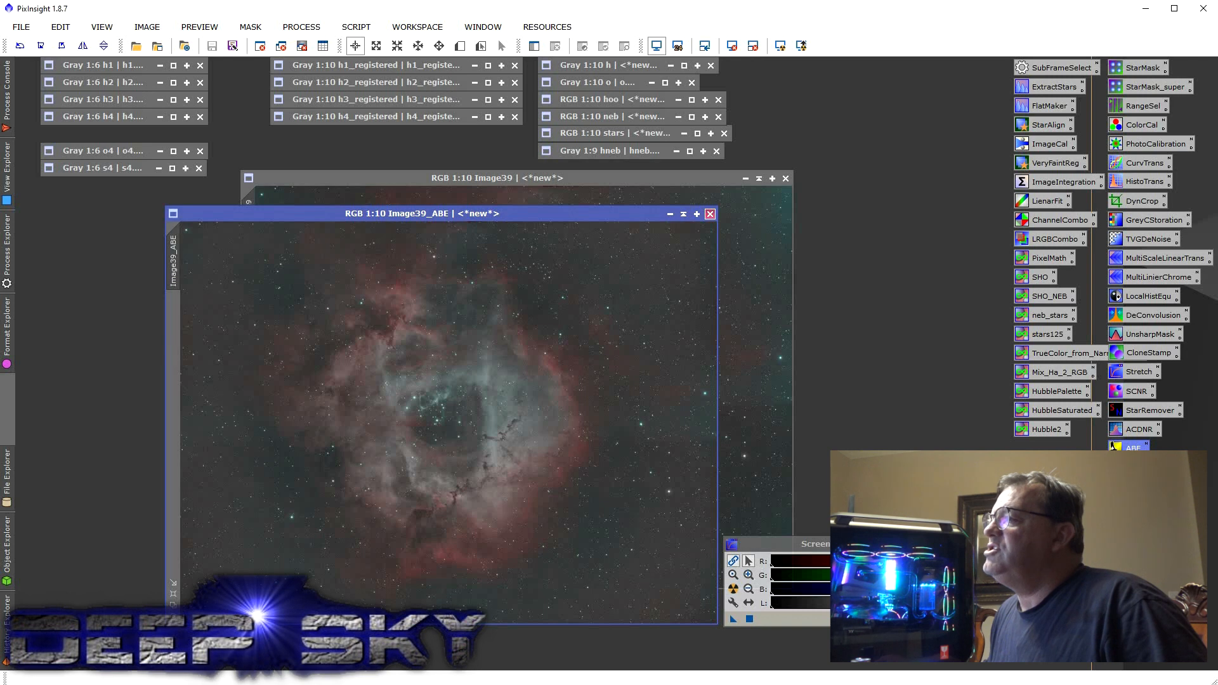
pyautogui.click(710, 214)
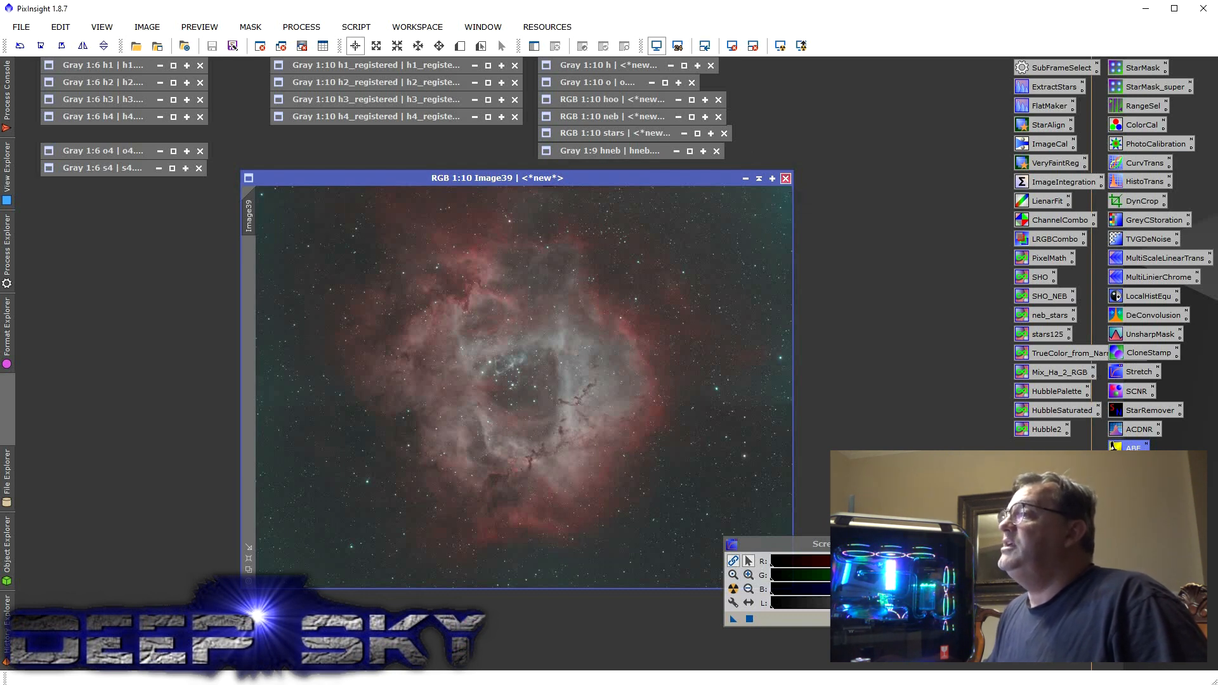
pyautogui.click(785, 178)
# Step: Restore the hoo, neb and stars images one after another to view them, and collapse each again
pyautogui.click(692, 99)
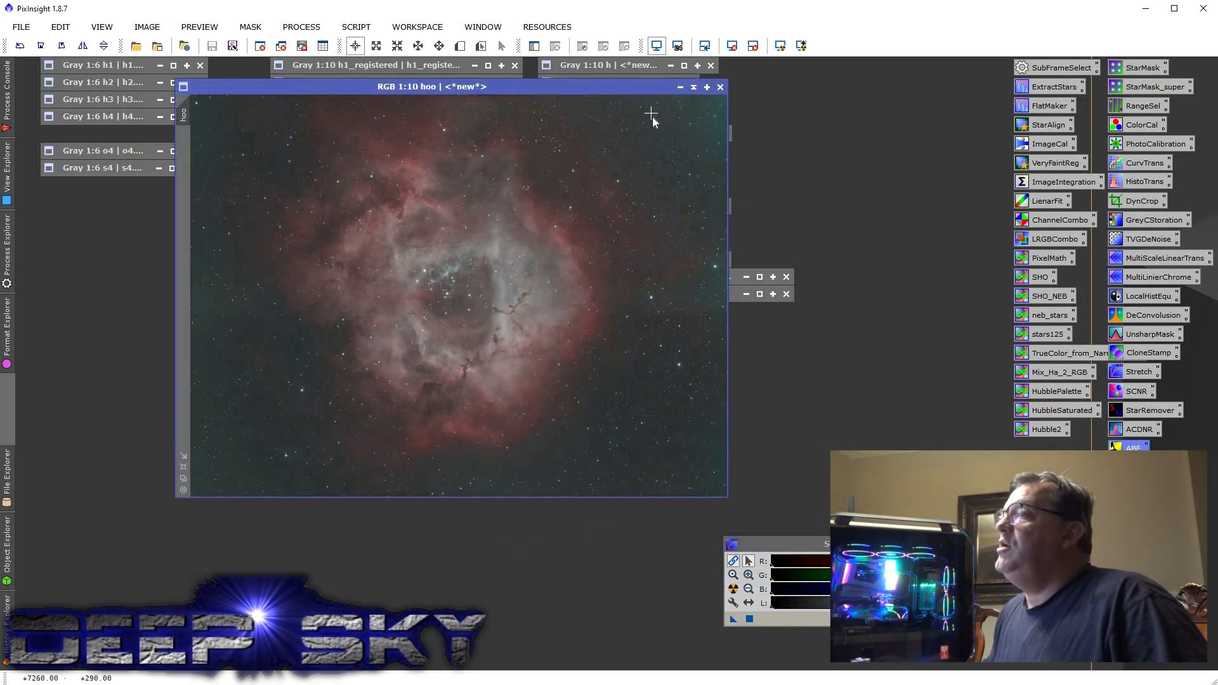
pyautogui.click(693, 87)
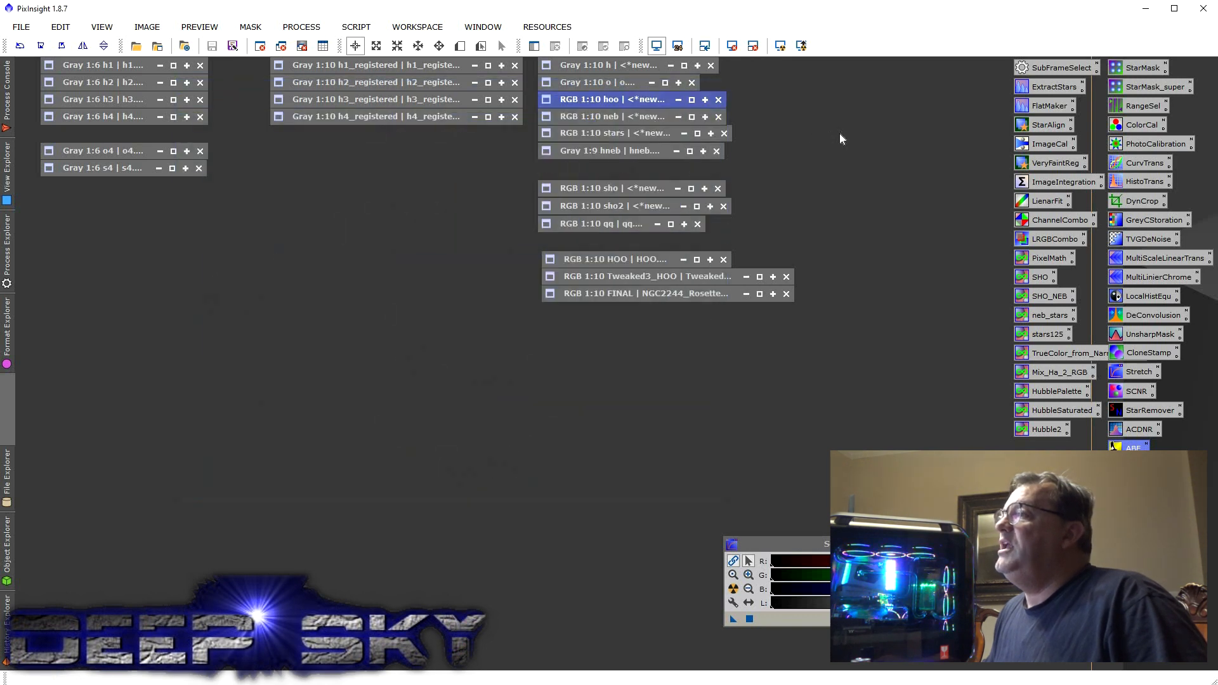
pyautogui.click(691, 116)
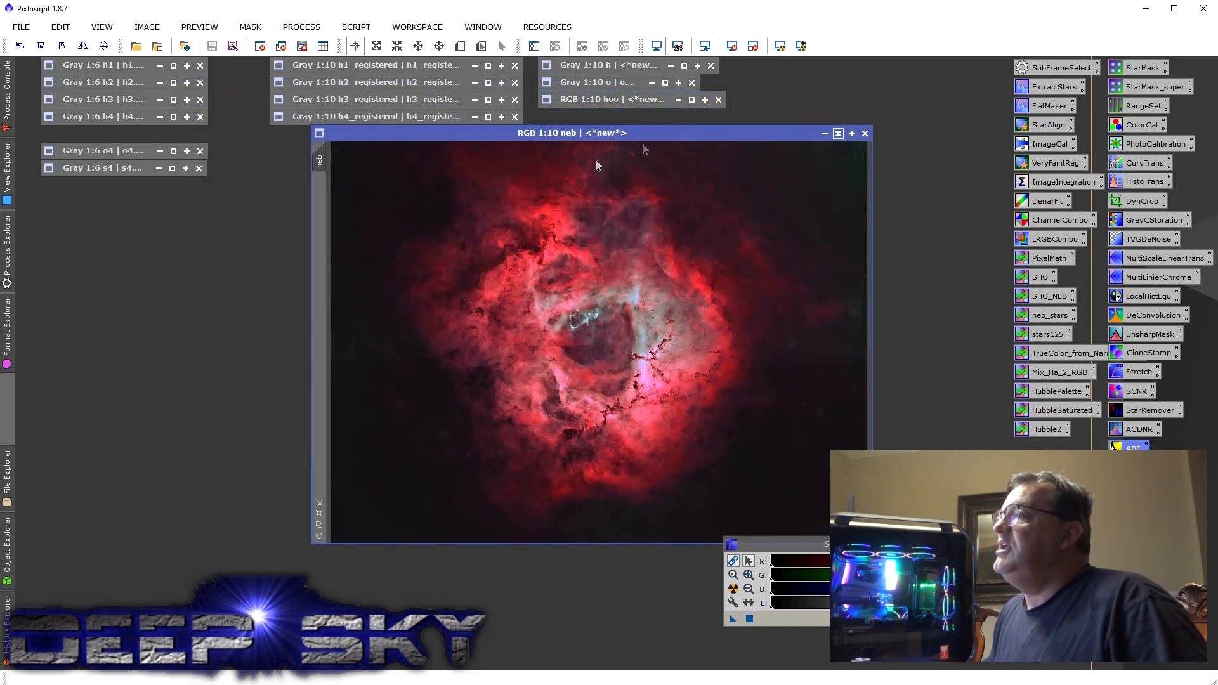
pyautogui.doubleClick(643, 133)
pyautogui.doubleClick(634, 133)
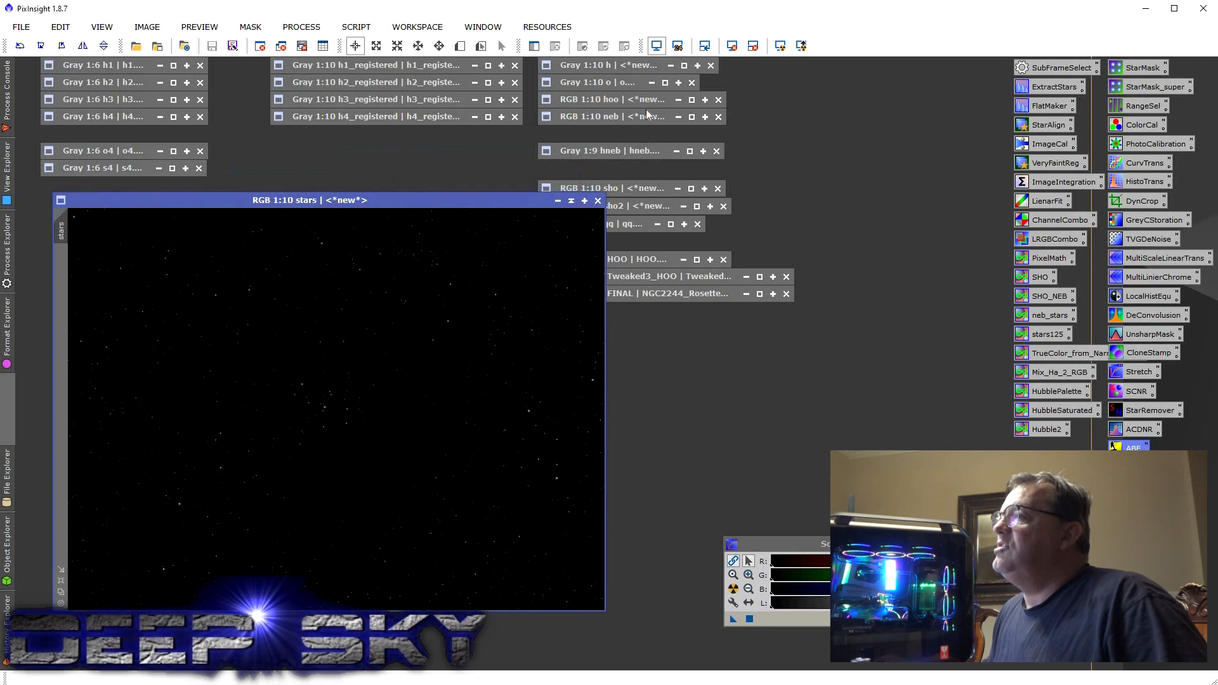
pyautogui.click(571, 200)
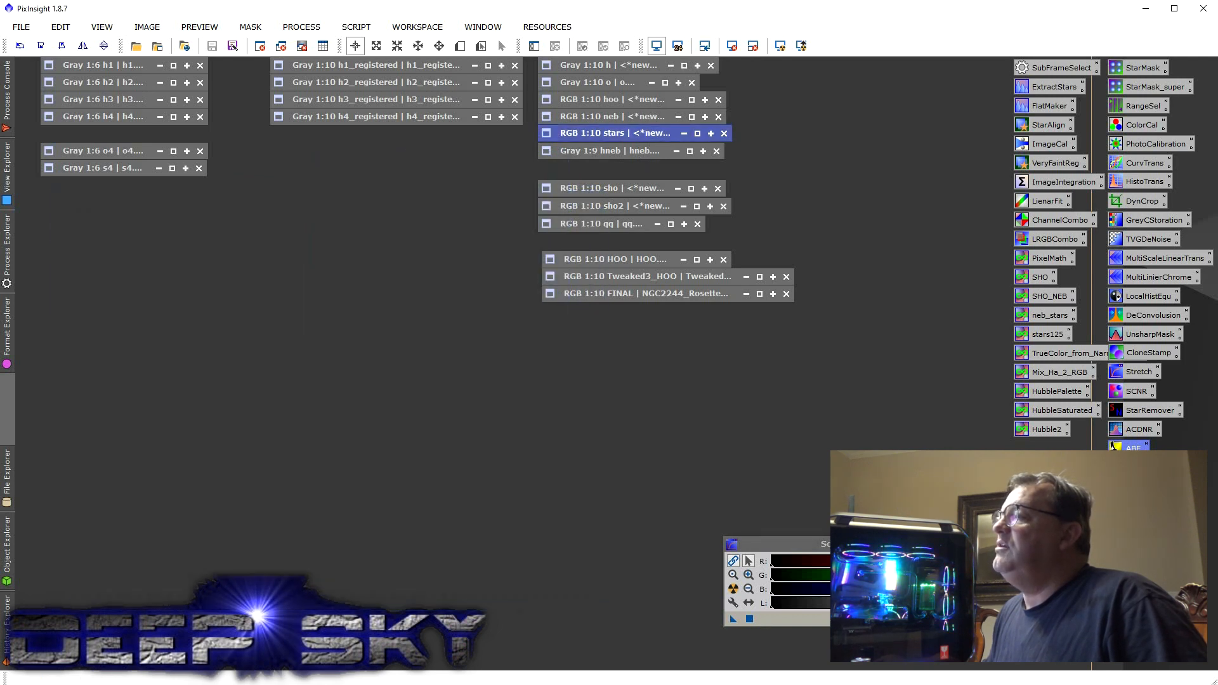
# Step: Restore the hoo image, duplicate it on the workspace and rename the copy neb1
pyautogui.doubleClick(635, 99)
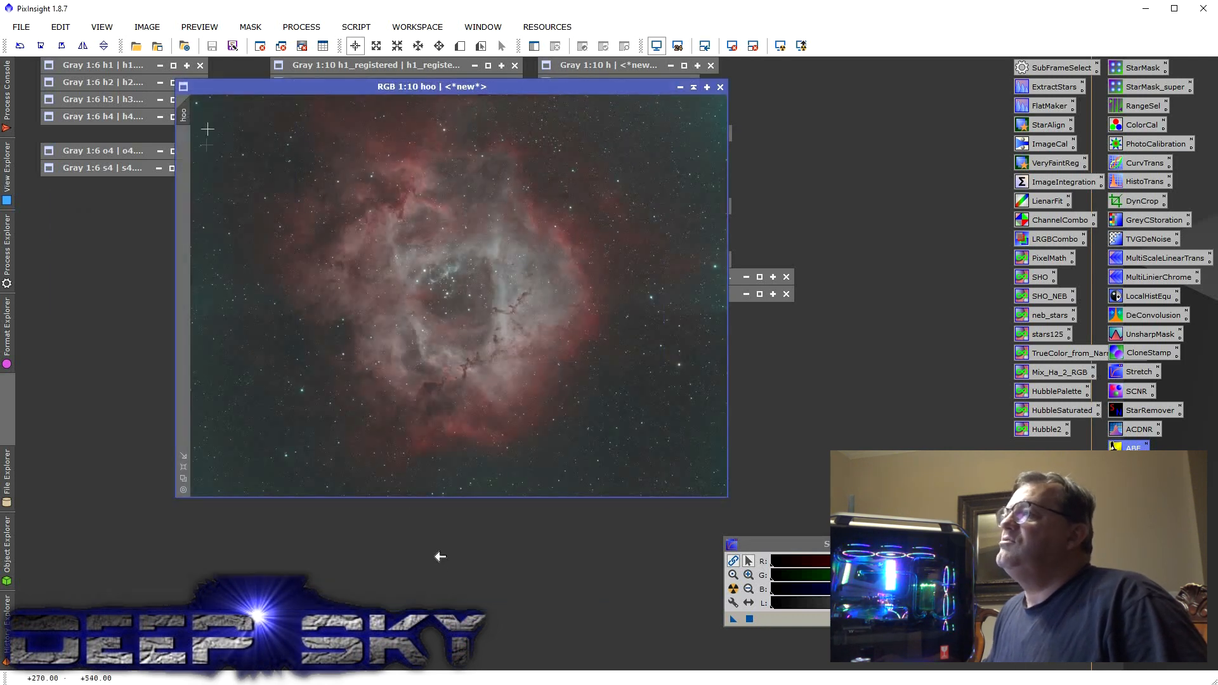
pyautogui.moveTo(435, 551); pyautogui.dragTo(444, 593)
pyautogui.doubleClick(444, 592)
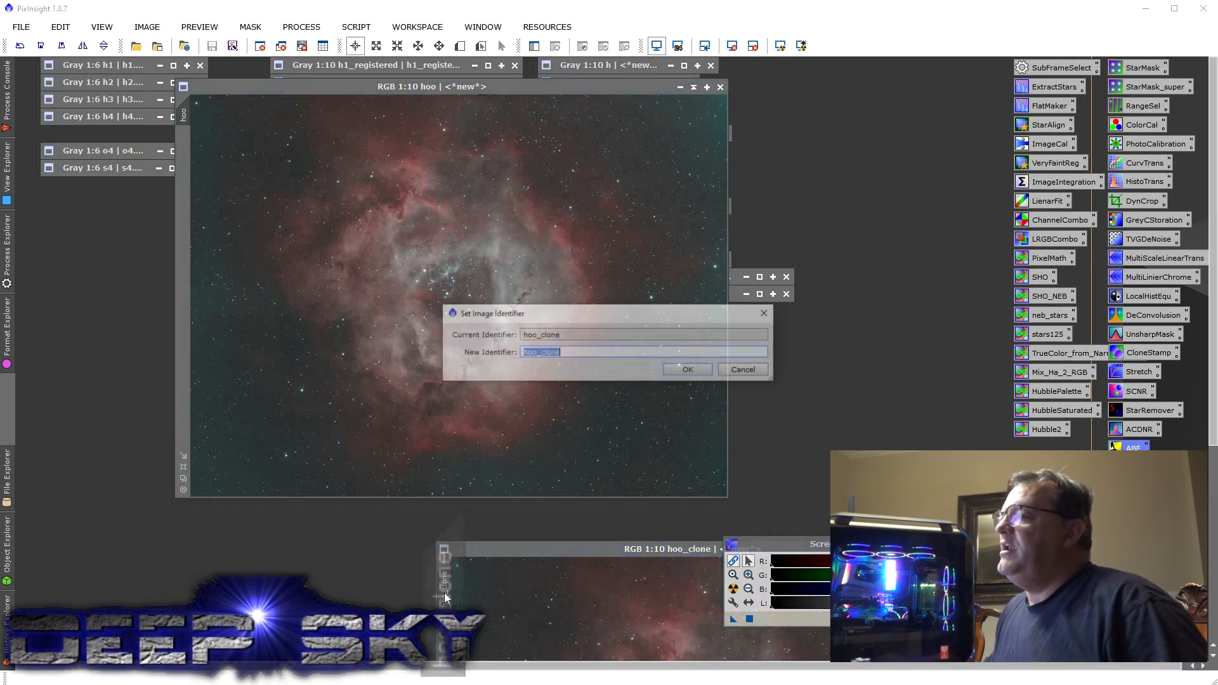
pyautogui.write('neb1`')
pyautogui.press('Return')
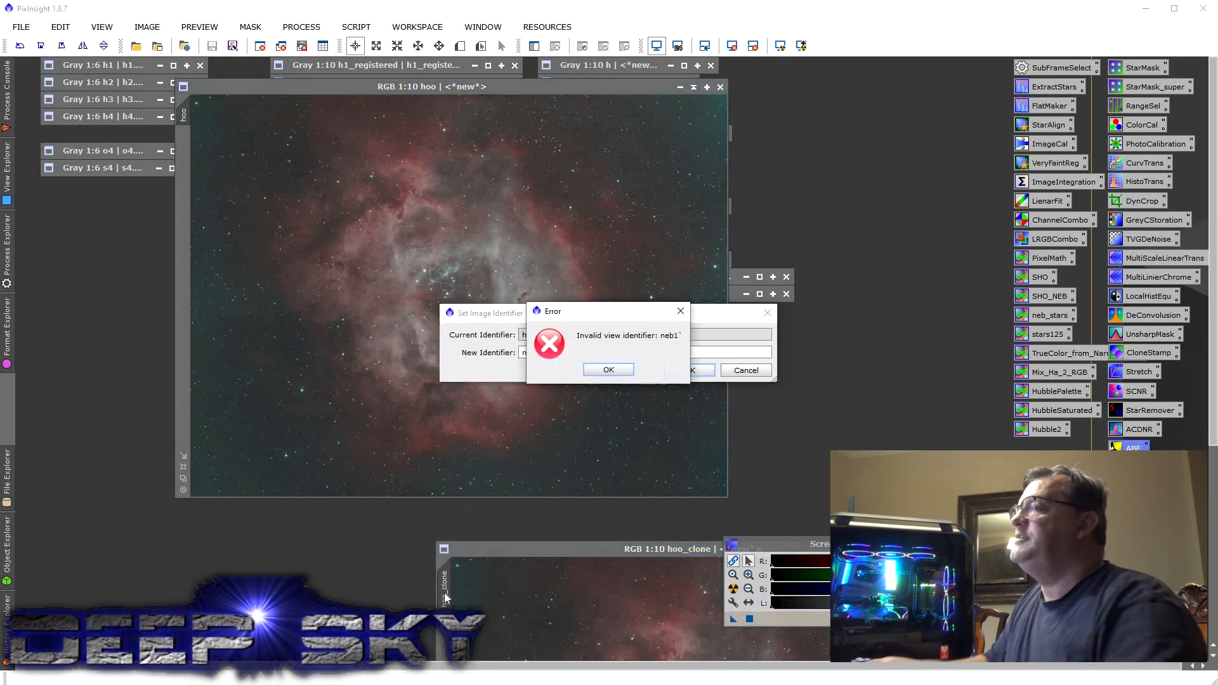
pyautogui.press('Return')
pyautogui.press('End')
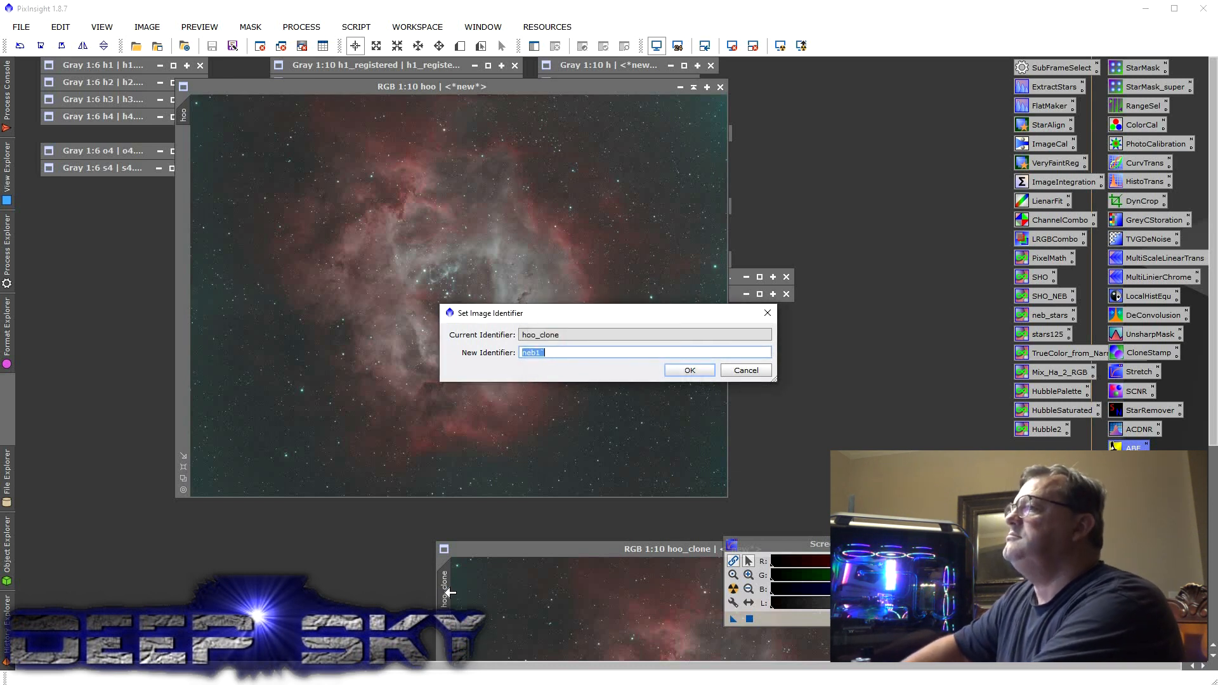
pyautogui.press('BackSpace')
pyautogui.press('Return')
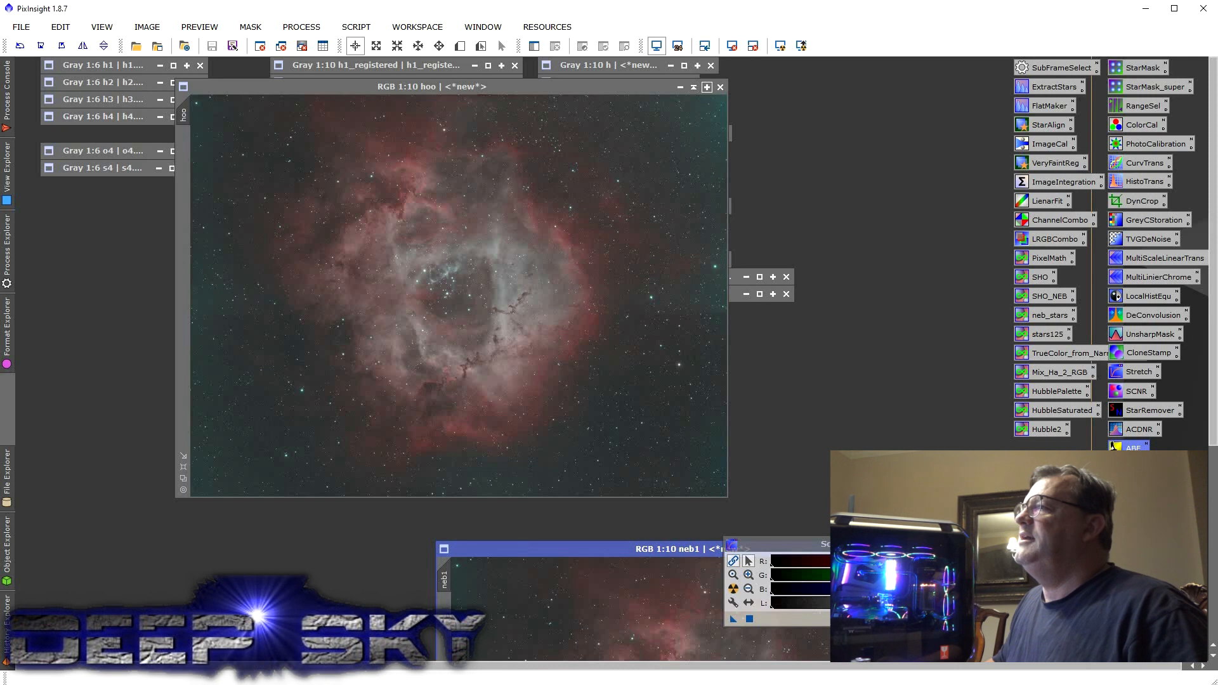
# Step: Collapse the hoo image and move the neb1 copy fully into view on the workspace
pyautogui.click(707, 87)
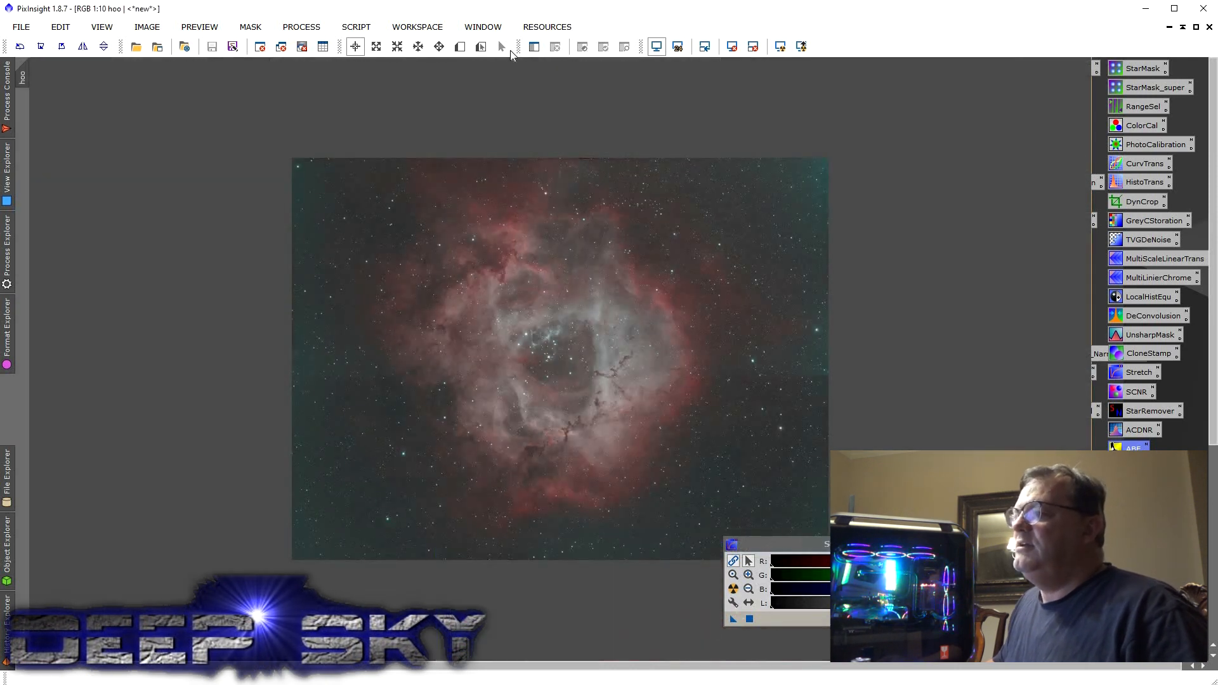
pyautogui.doubleClick(535, 69)
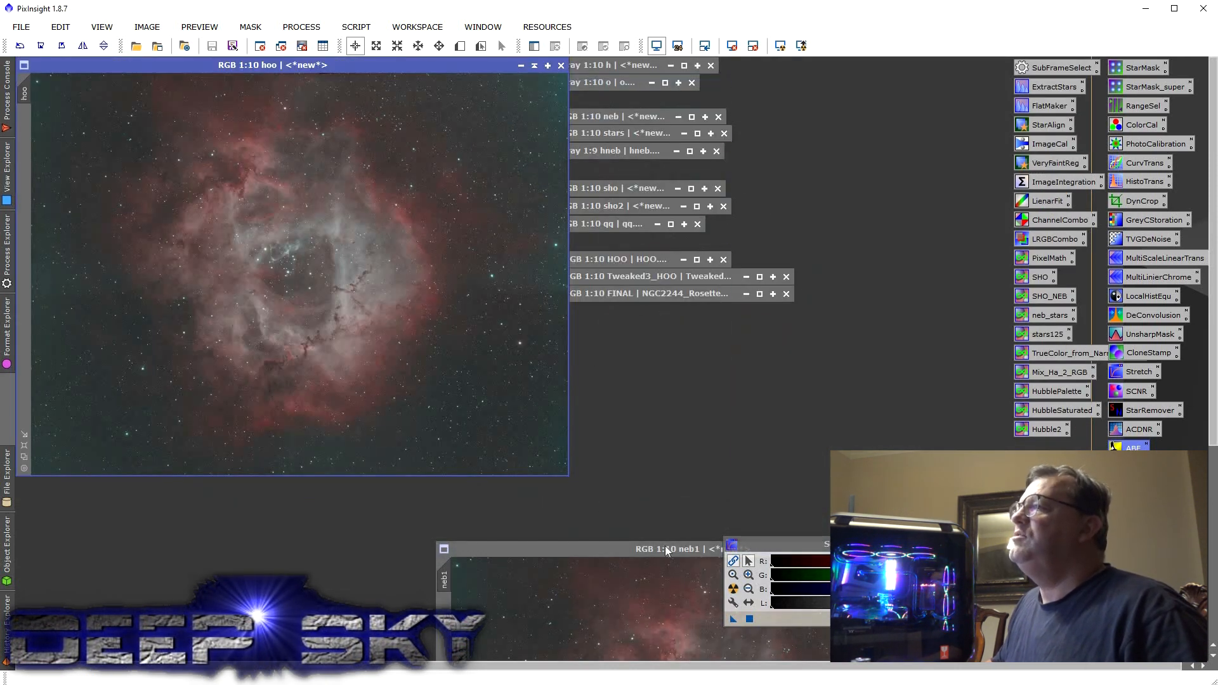
pyautogui.click(521, 66)
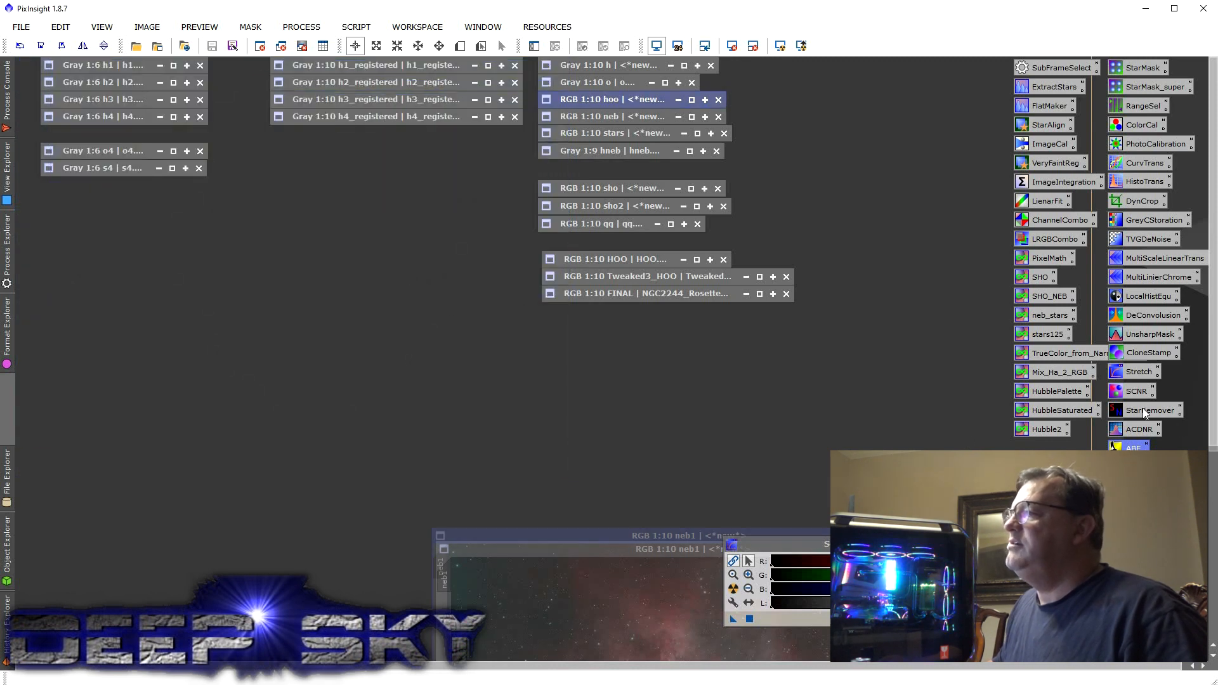
pyautogui.moveTo(689, 535); pyautogui.dragTo(421, 168)
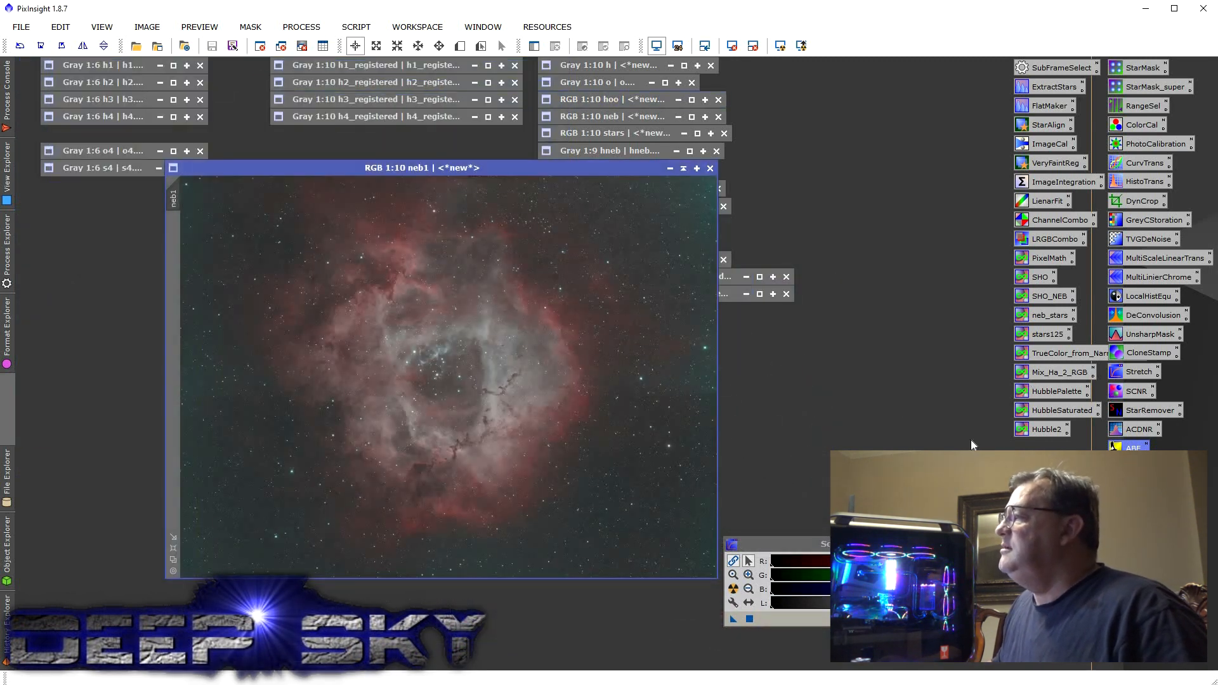
# Step: Remove the stars from neb1 with StarNet++ at stride 128 without a star mask, and close the resulting image
pyautogui.doubleClick(1143, 410)
pyautogui.moveTo(1209, 394); pyautogui.dragTo(918, 370)
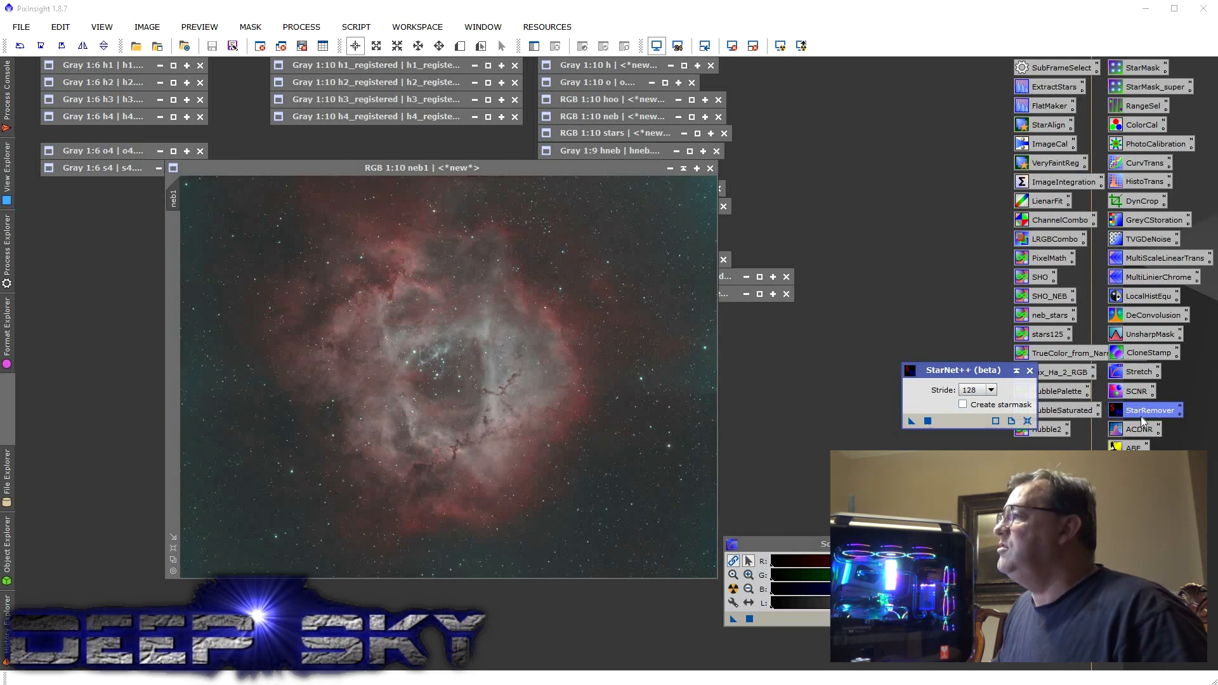
pyautogui.moveTo(574, 405); pyautogui.dragTo(570, 398)
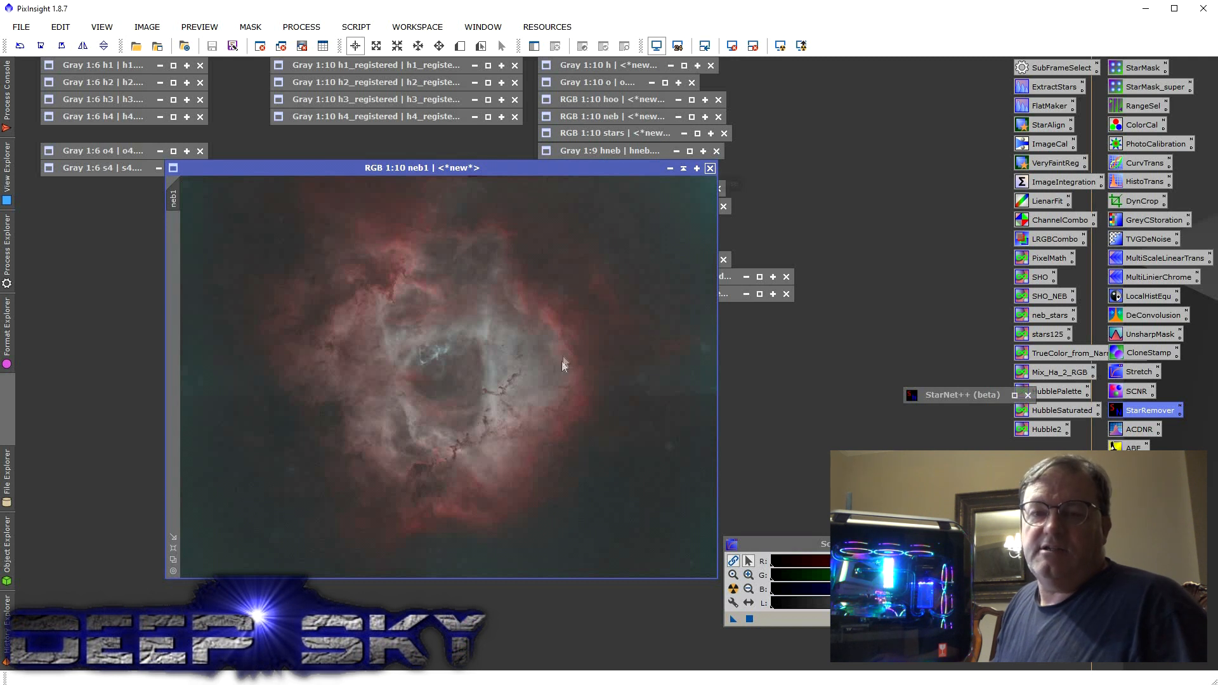
pyautogui.click(583, 379)
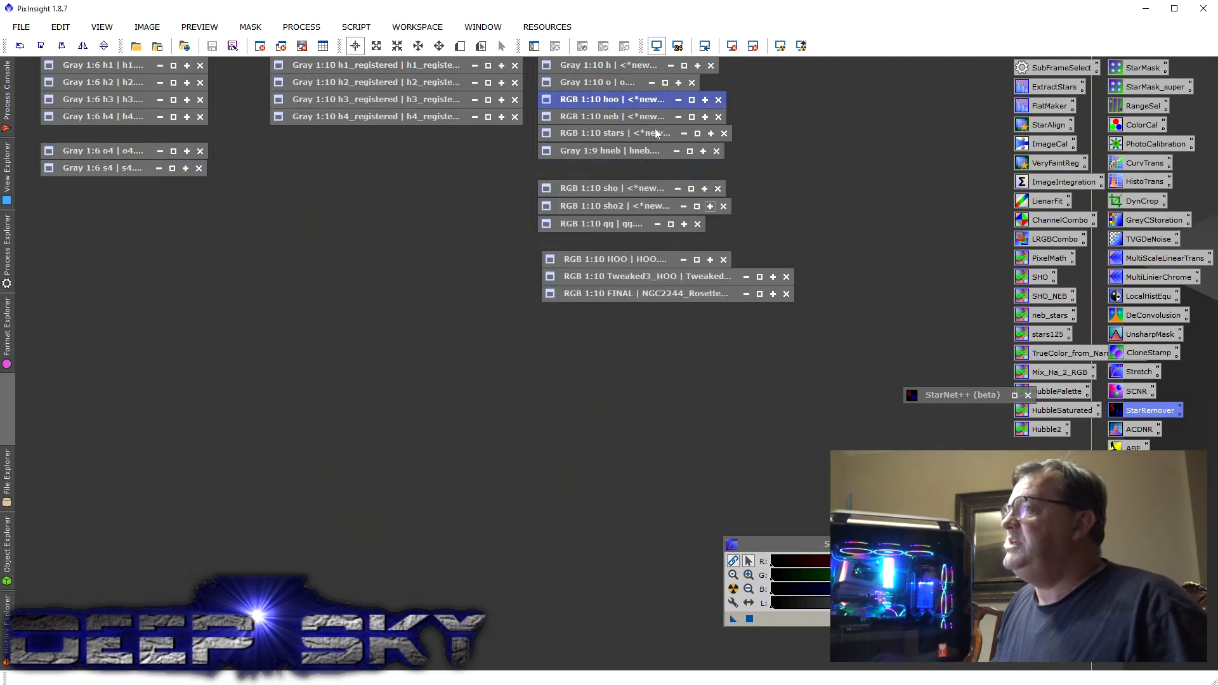
# Step: View the neb and hneb images in turn, zoom hneb to 1:10, and collapse them
pyautogui.doubleClick(664, 118)
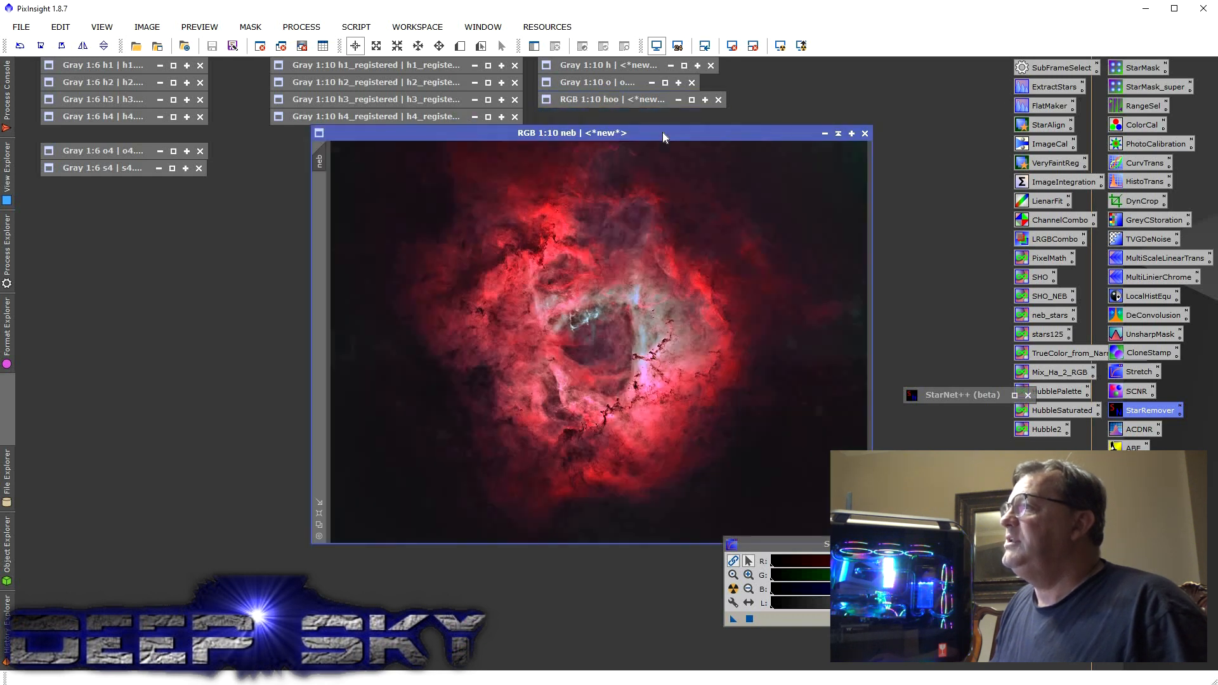
pyautogui.doubleClick(663, 132)
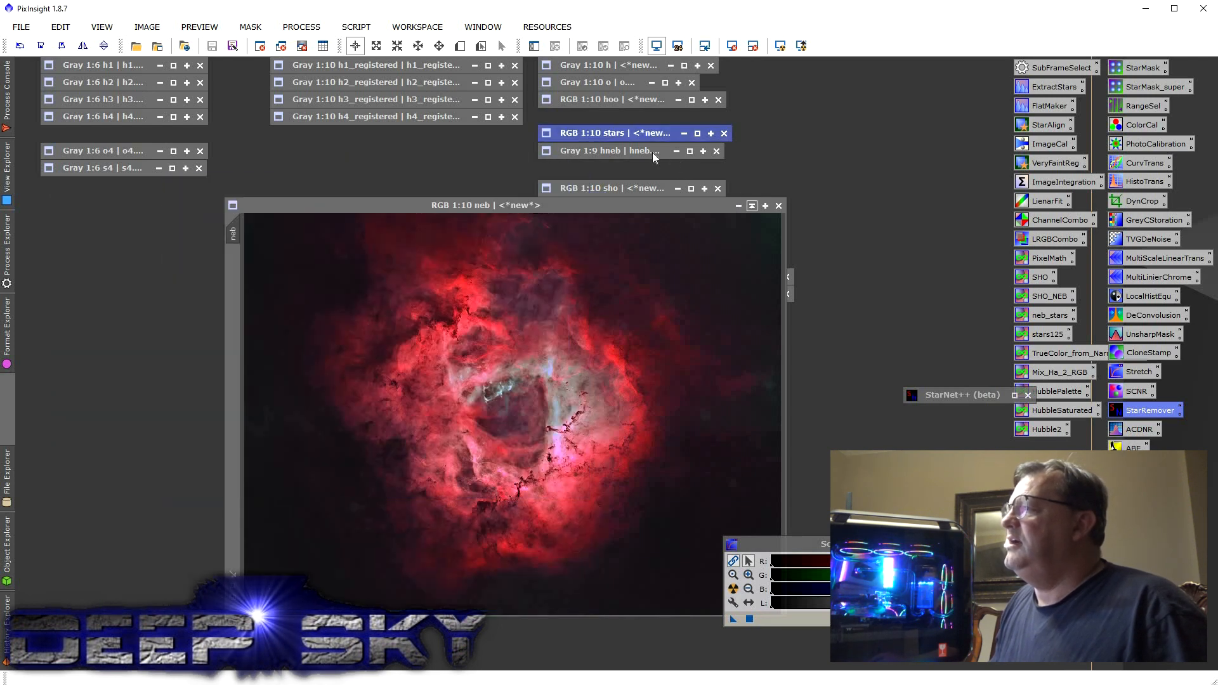
pyautogui.doubleClick(628, 151)
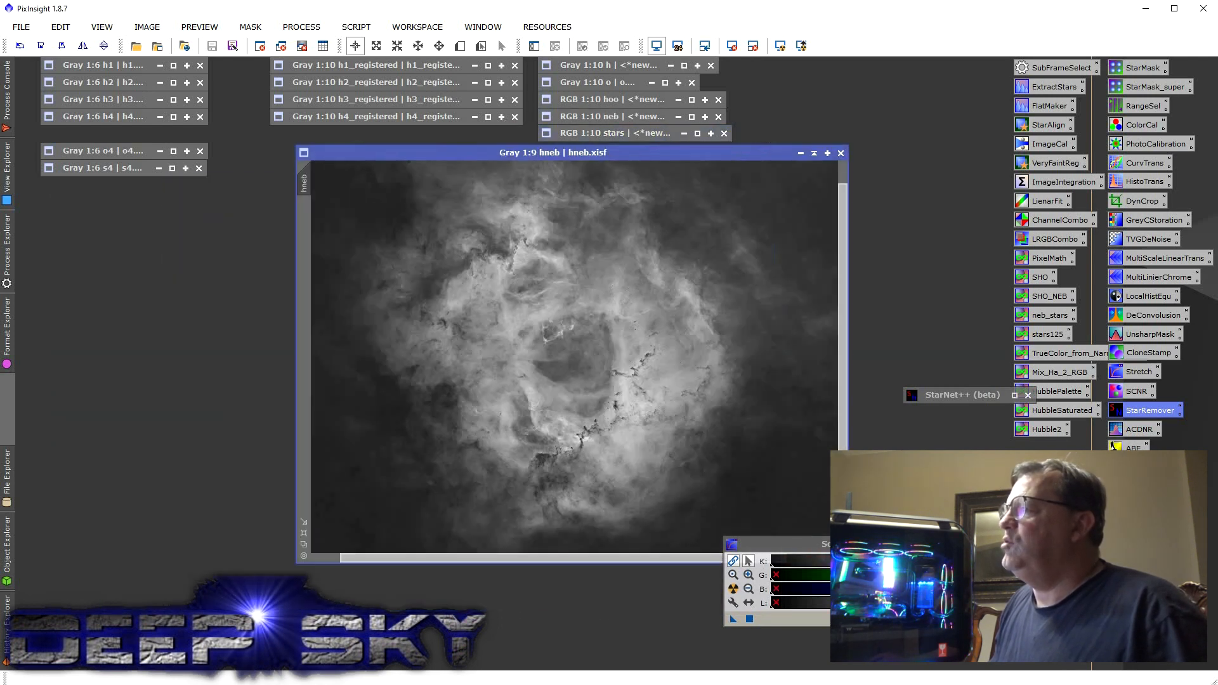
pyautogui.scroll(3, 570, 315)
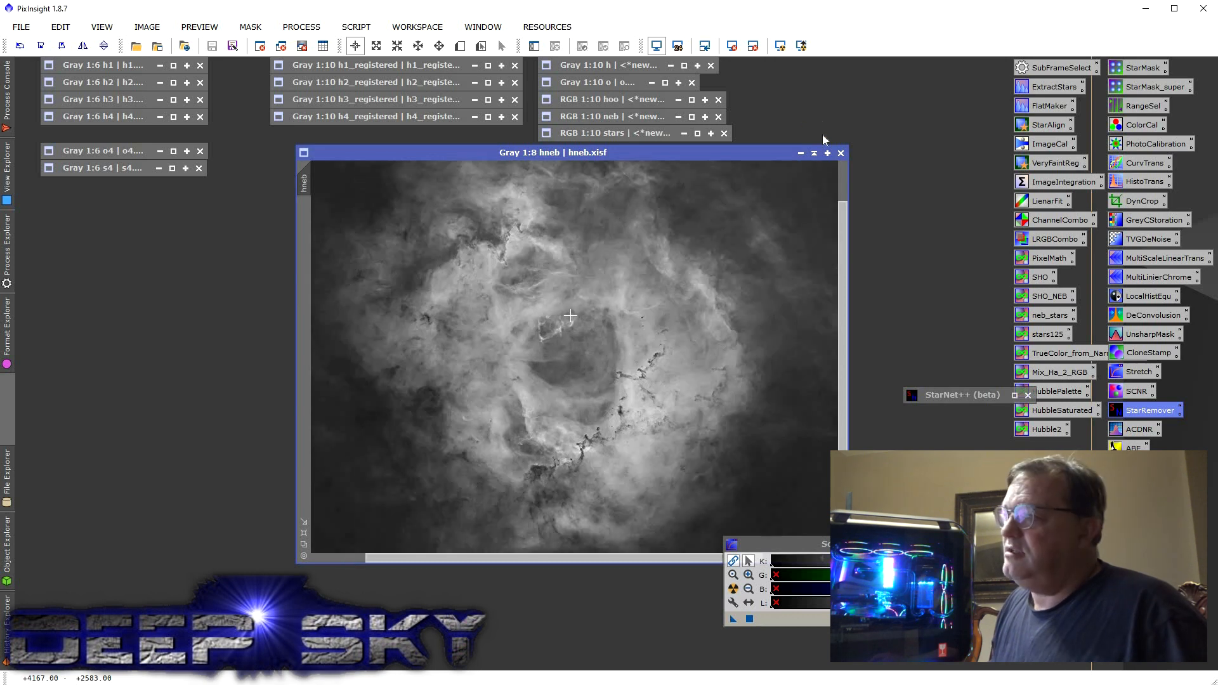
pyautogui.click(815, 154)
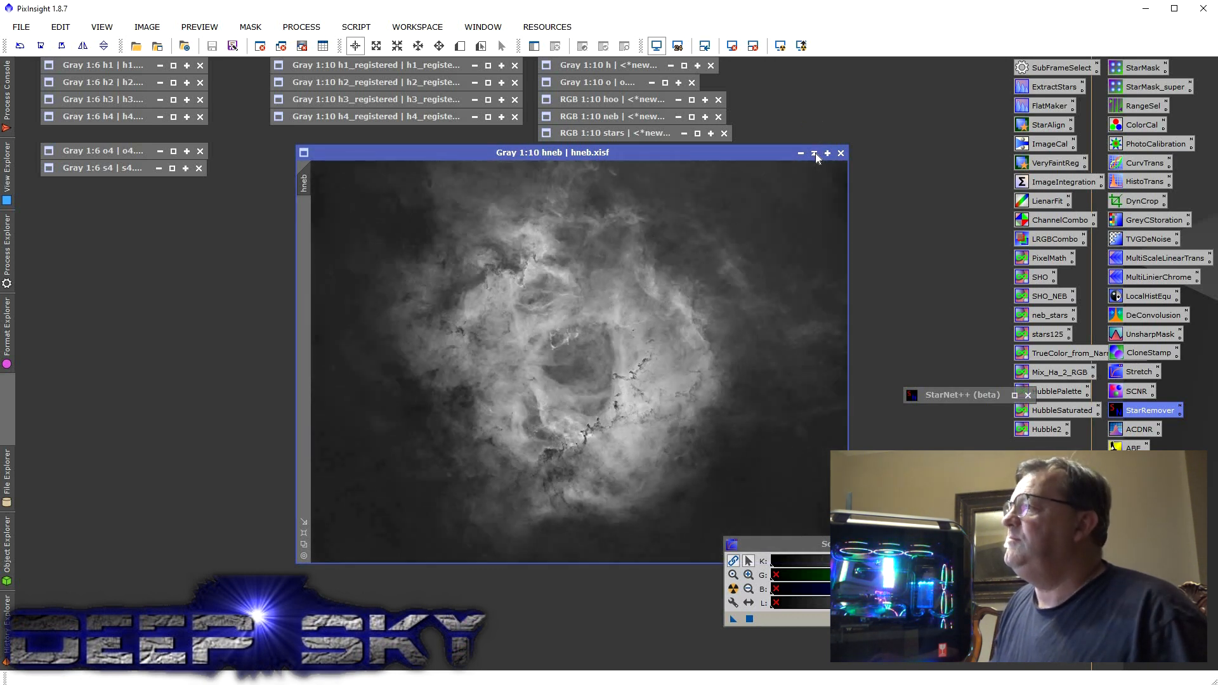
pyautogui.doubleClick(647, 147)
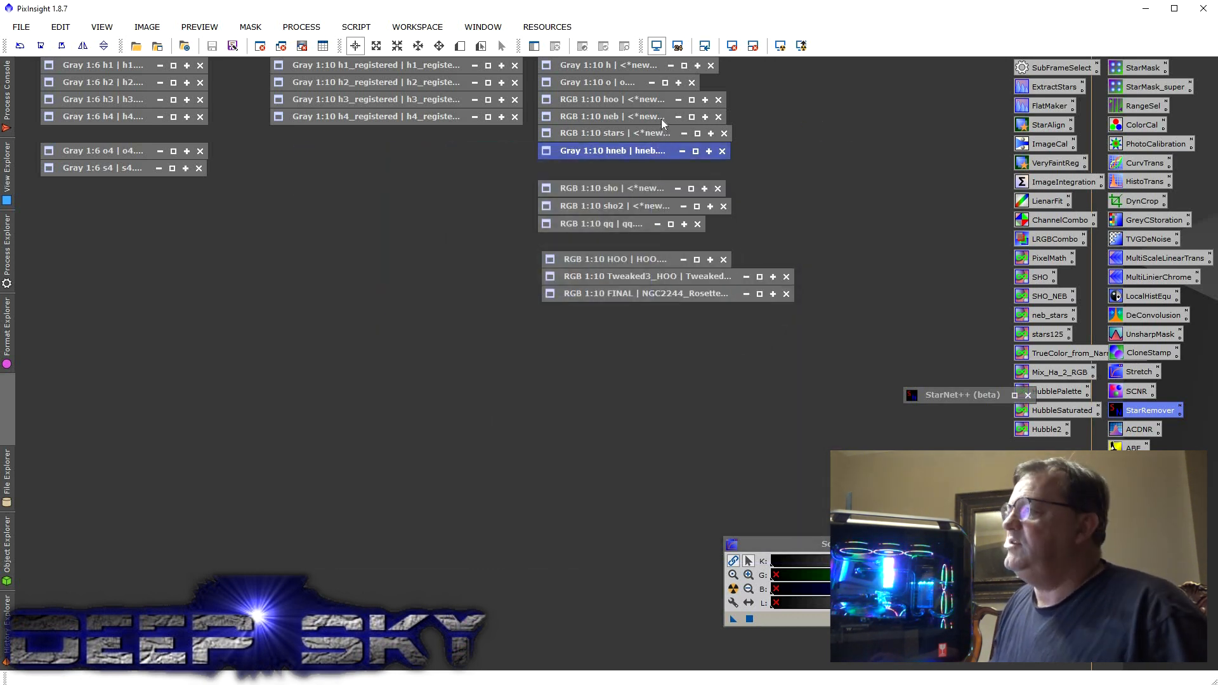
# Step: Restore the neb image, inspect its detail up close, and place the restored hneb image beside it
pyautogui.doubleClick(661, 120)
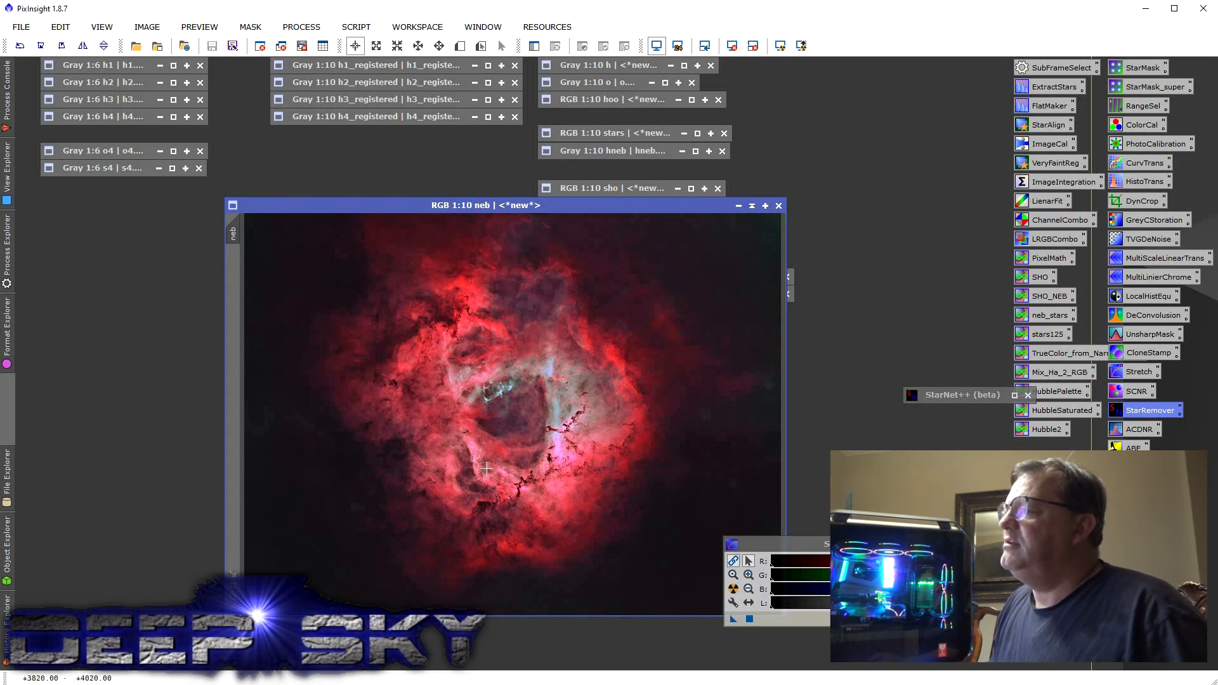
pyautogui.scroll(6, 486, 468)
pyautogui.scroll(-6, 486, 468)
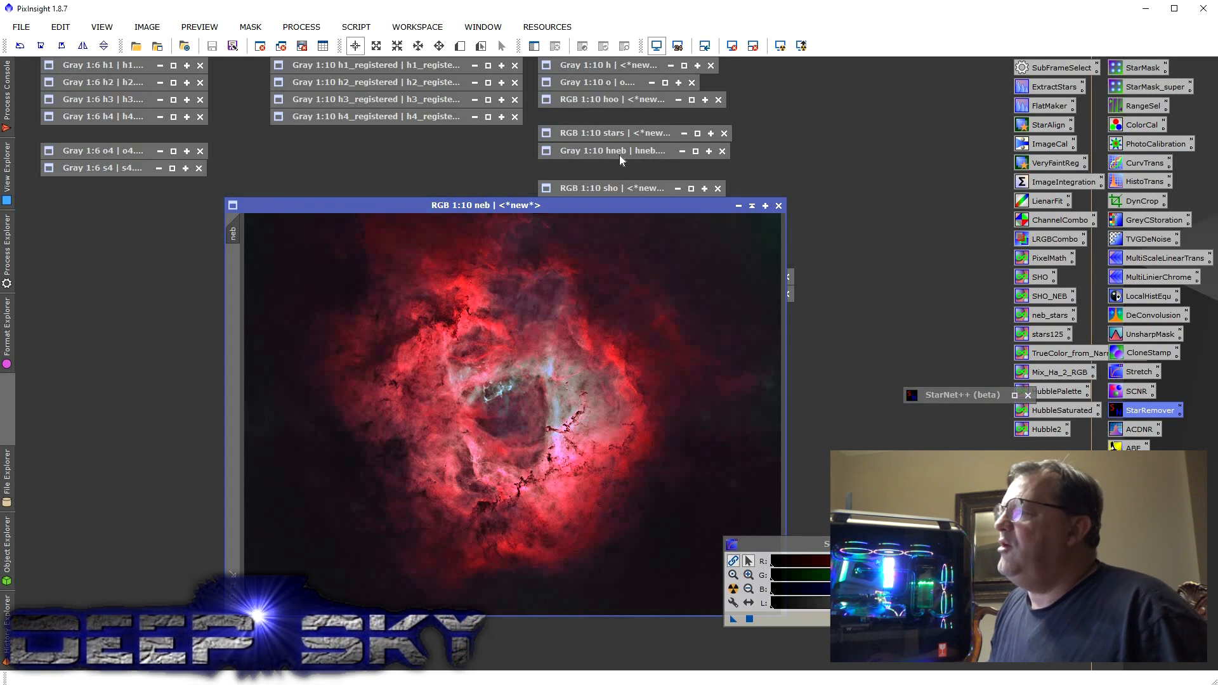
pyautogui.doubleClick(634, 150)
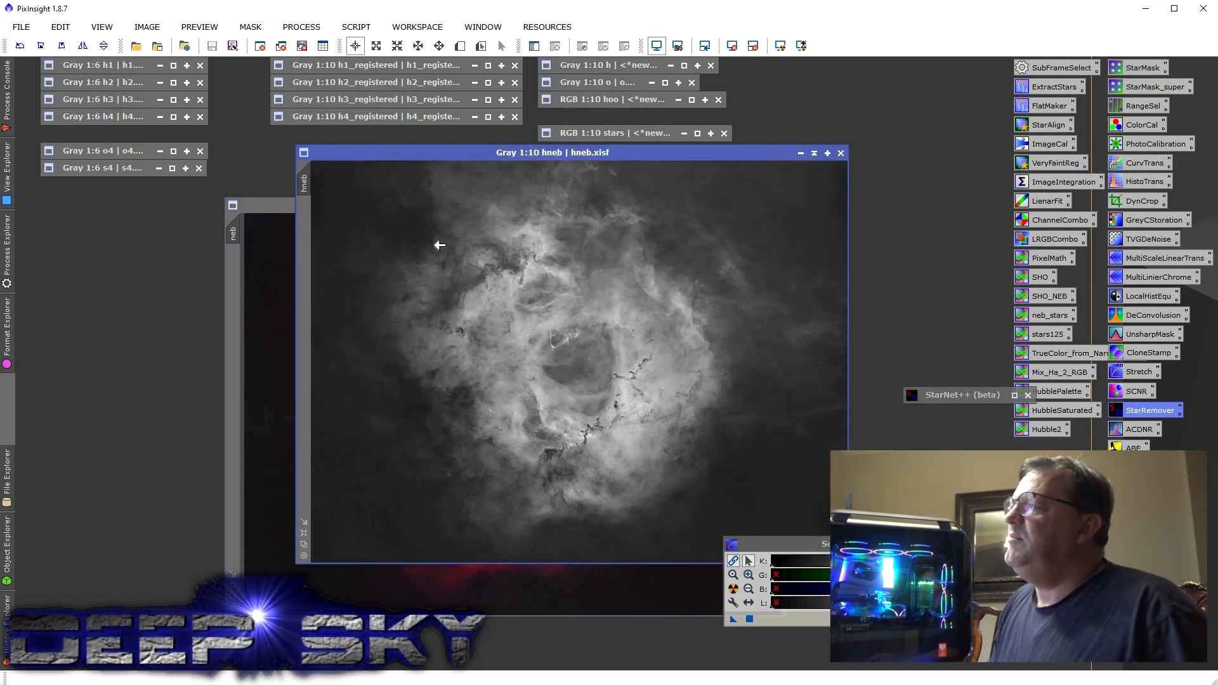
pyautogui.moveTo(612, 157); pyautogui.dragTo(729, 206)
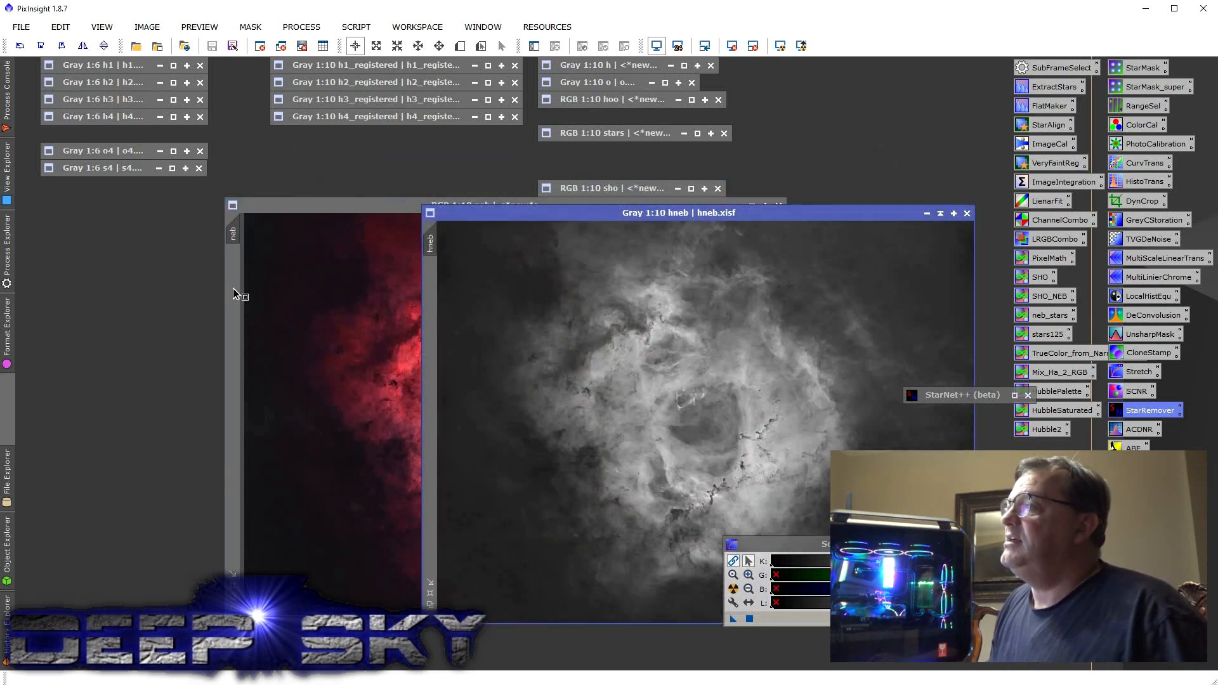
# Step: Apply hneb as a mask to the neb image, show the mask overlay to check it, and hide it again
pyautogui.moveTo(231, 282); pyautogui.dragTo(231, 298)
pyautogui.moveTo(387, 204); pyautogui.dragTo(404, 183)
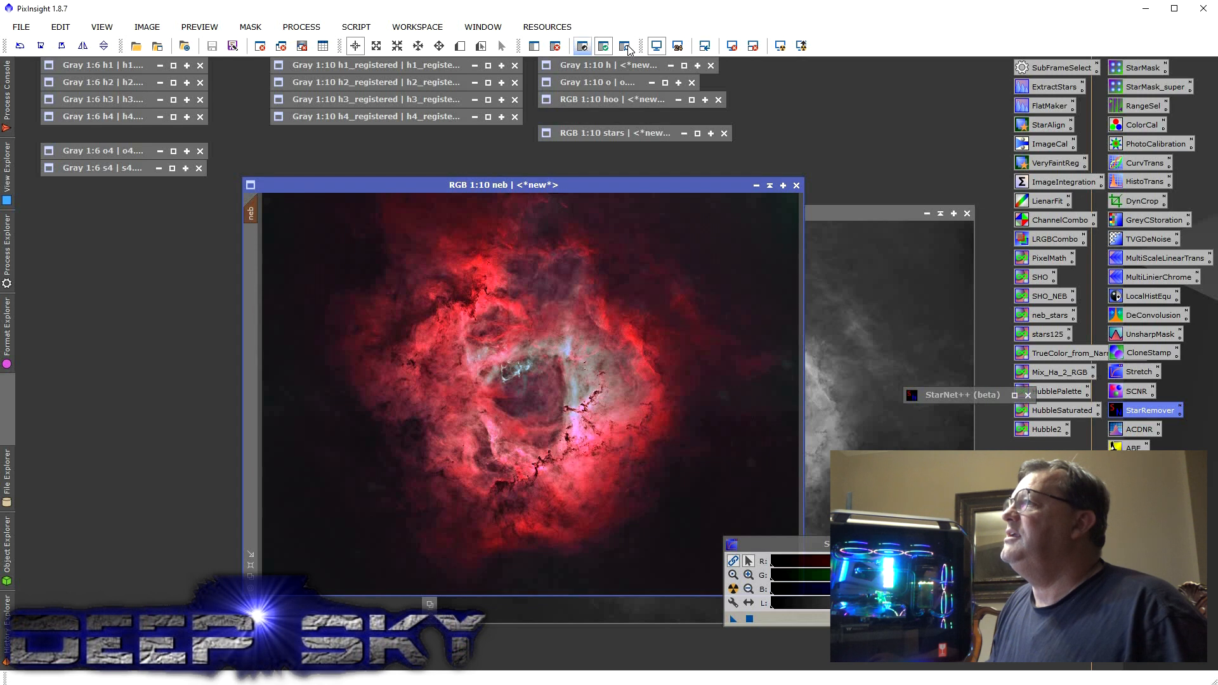
pyautogui.click(628, 49)
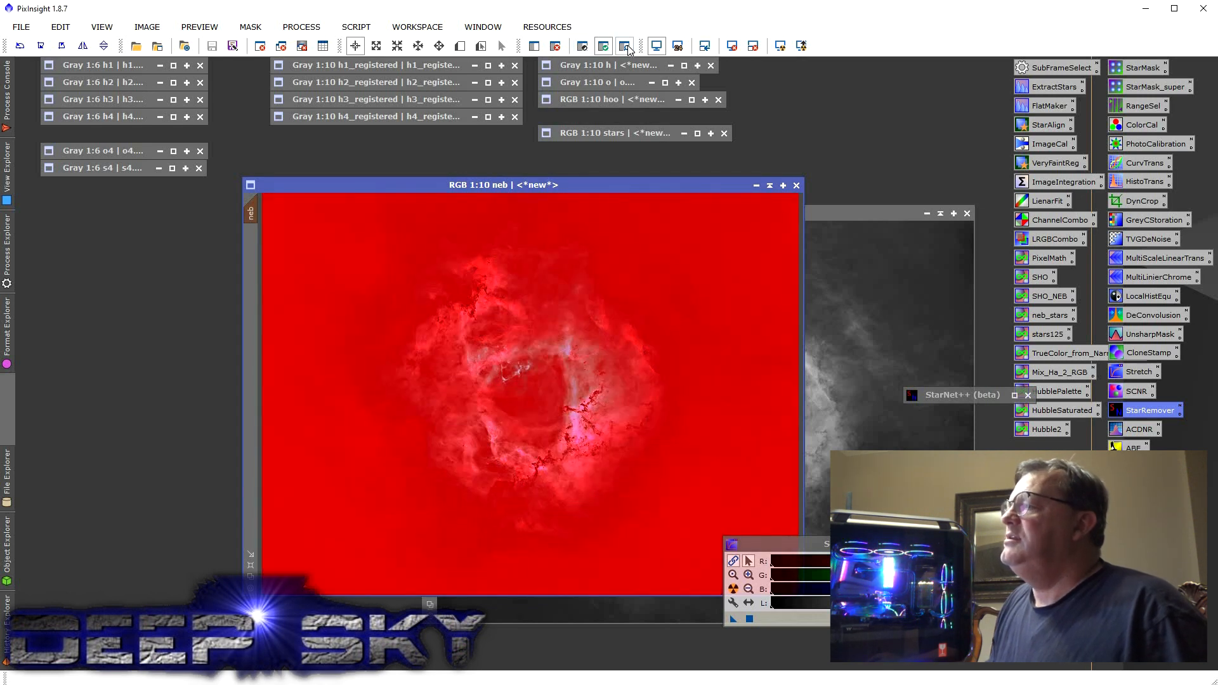
pyautogui.click(628, 46)
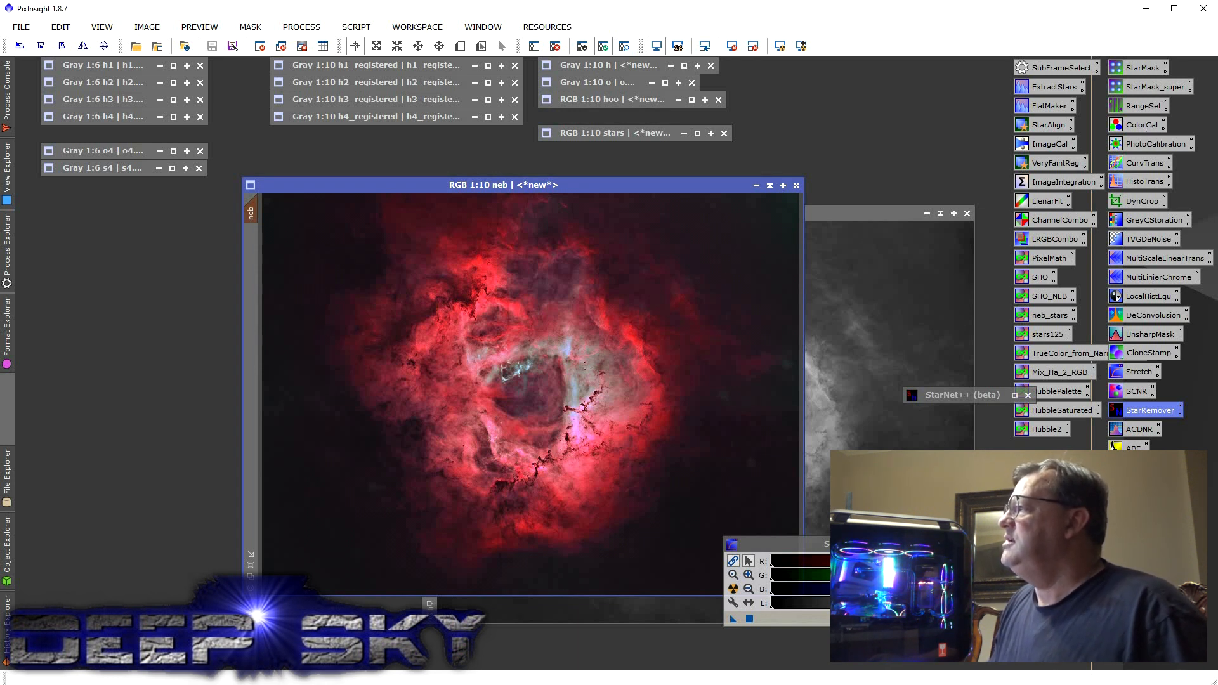
# Step: Try out a downward-bent CurvesTransformation curve on the neb image in a real-time preview, and close the process without applying it
pyautogui.doubleClick(1139, 125)
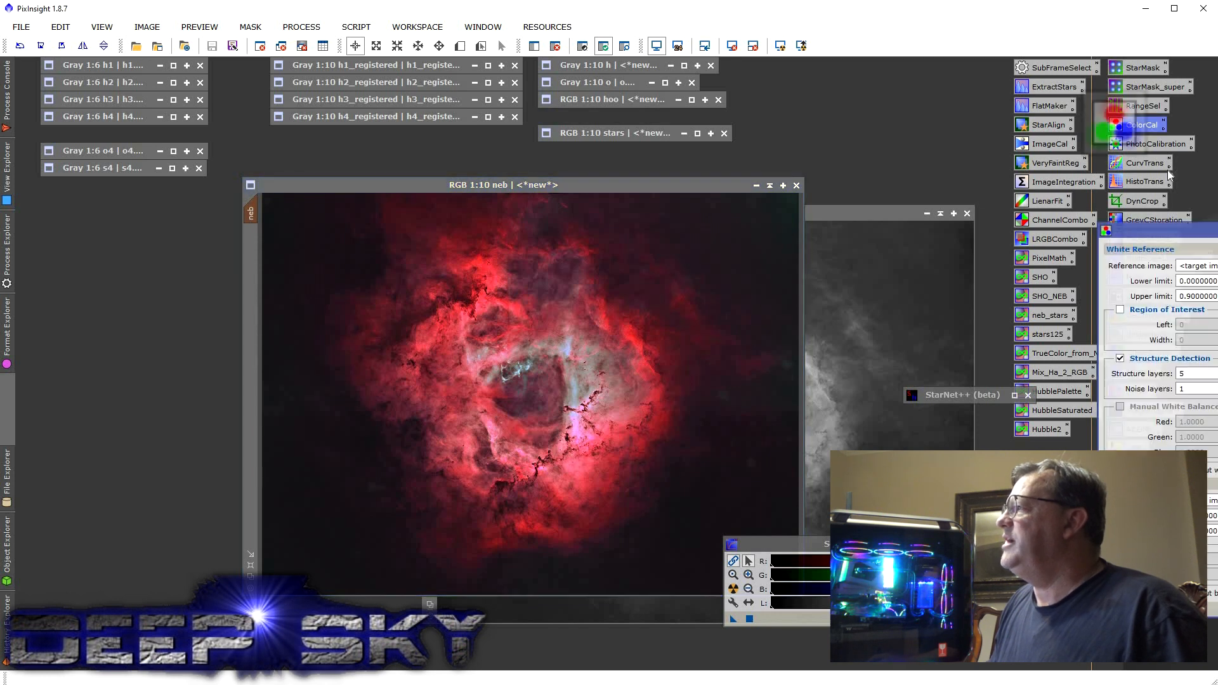
pyautogui.doubleClick(1134, 163)
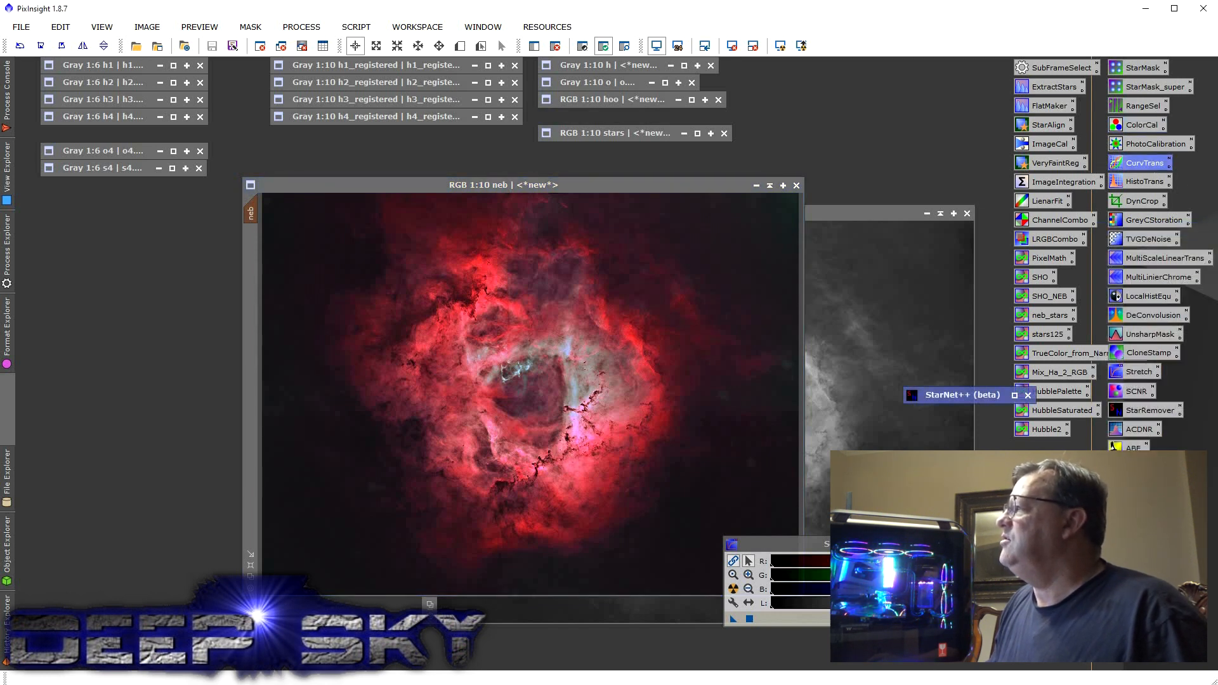
pyautogui.moveTo(1174, 249); pyautogui.dragTo(867, 206)
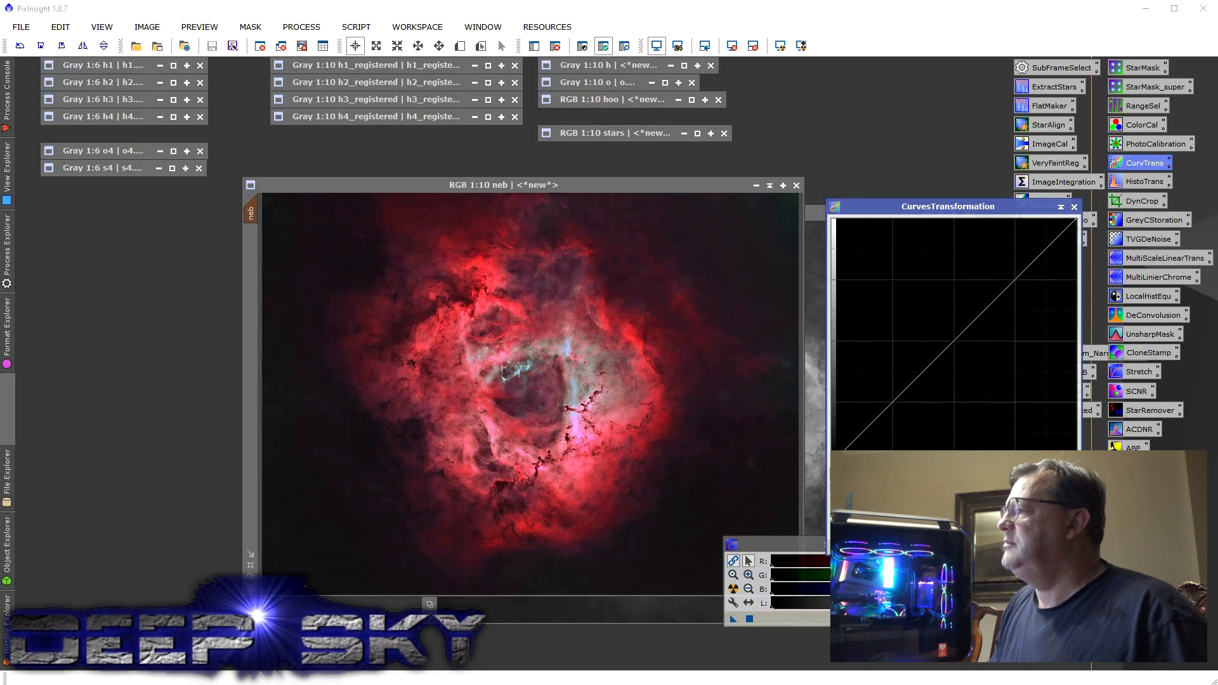
pyautogui.click(864, 547)
pyautogui.click(1030, 508)
pyautogui.moveTo(1001, 293); pyautogui.dragTo(987, 370)
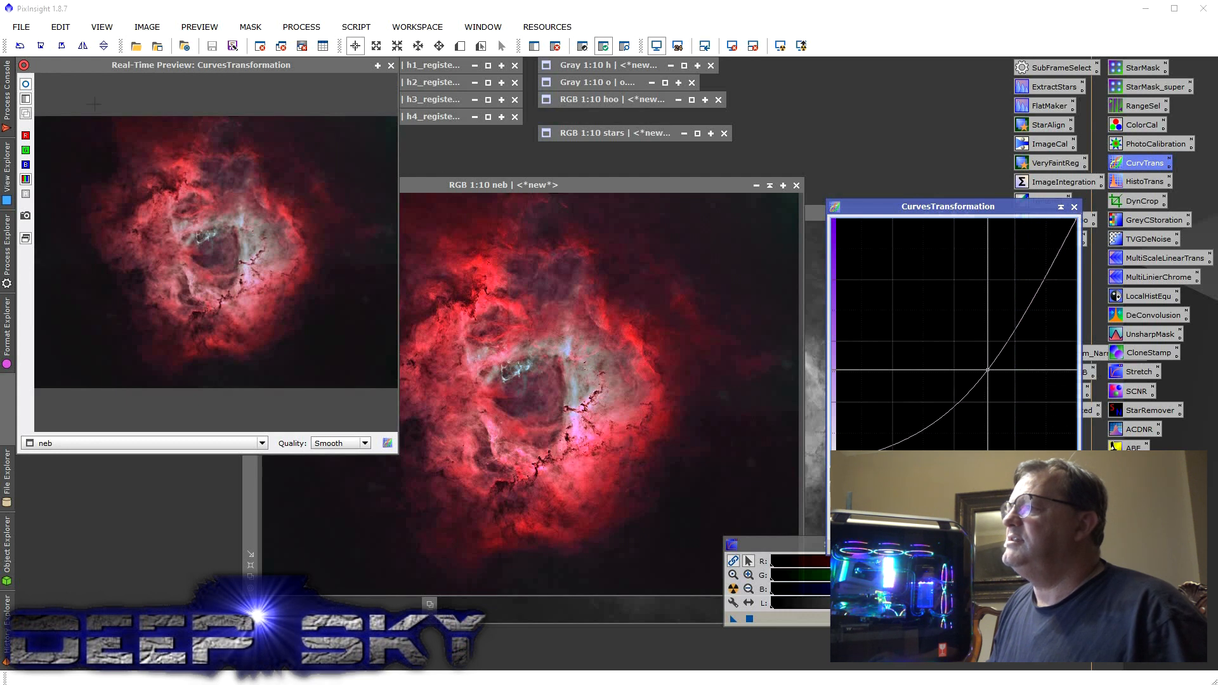
pyautogui.click(1074, 206)
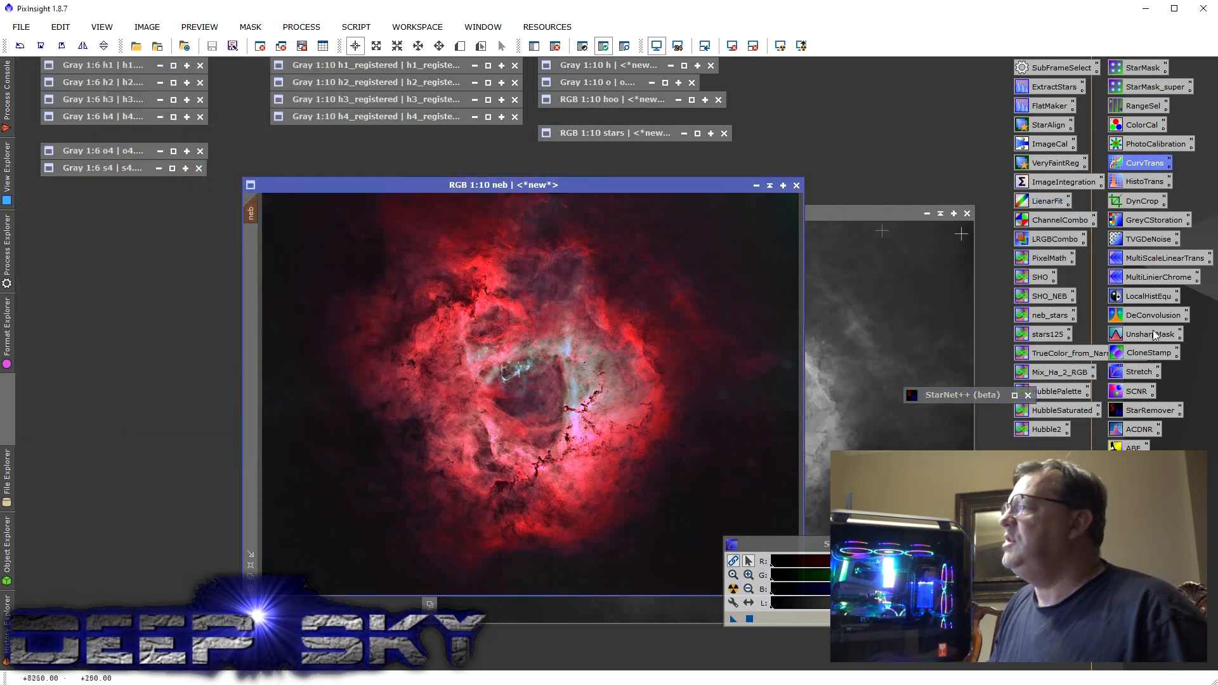
# Step: Preview UnsharpMask on the neb image in real time, and close the process without applying it
pyautogui.doubleClick(1149, 334)
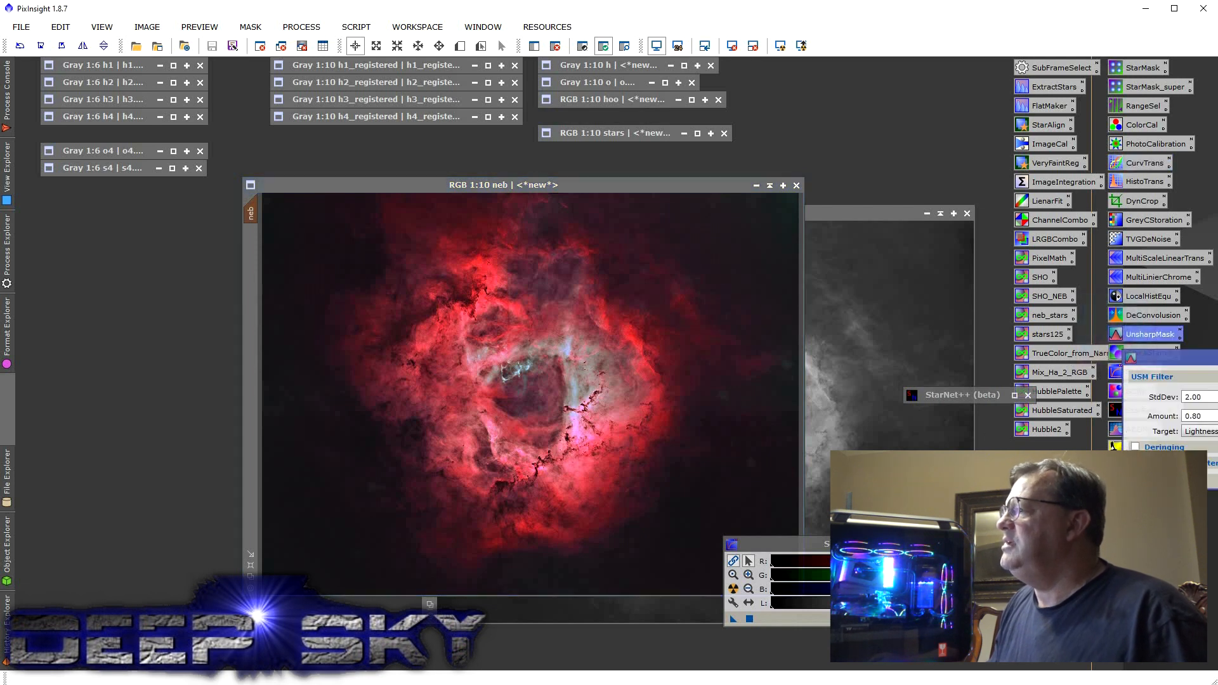
pyautogui.click(26, 83)
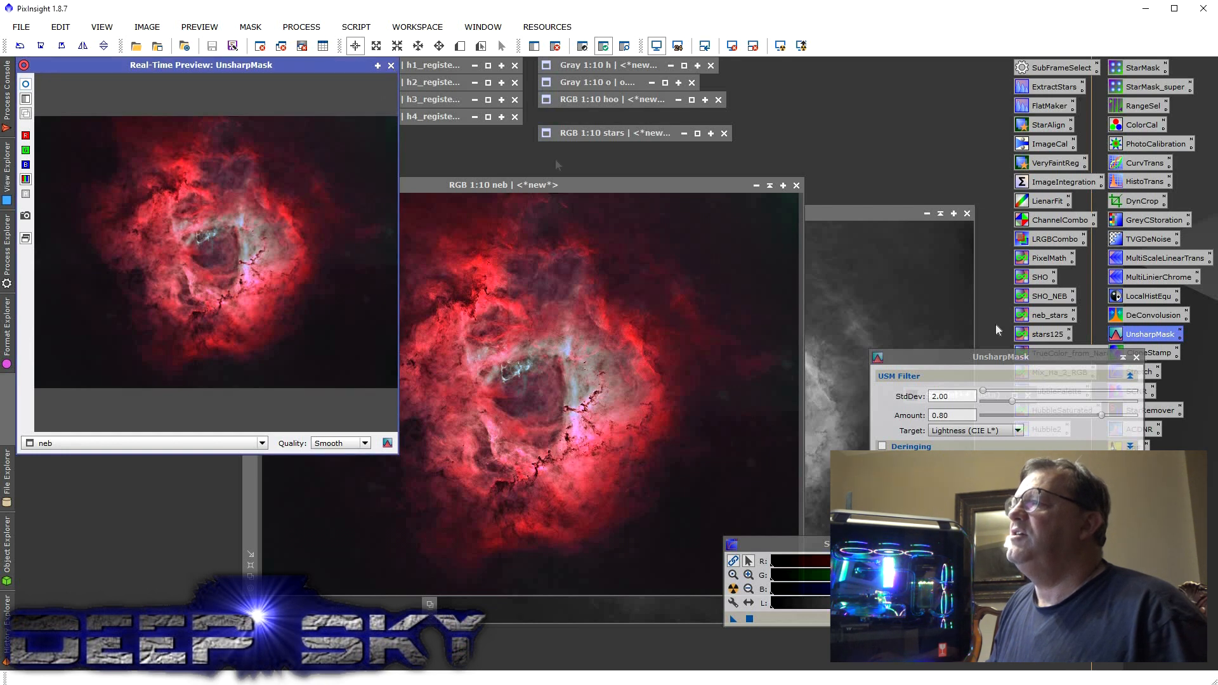
pyautogui.click(1138, 356)
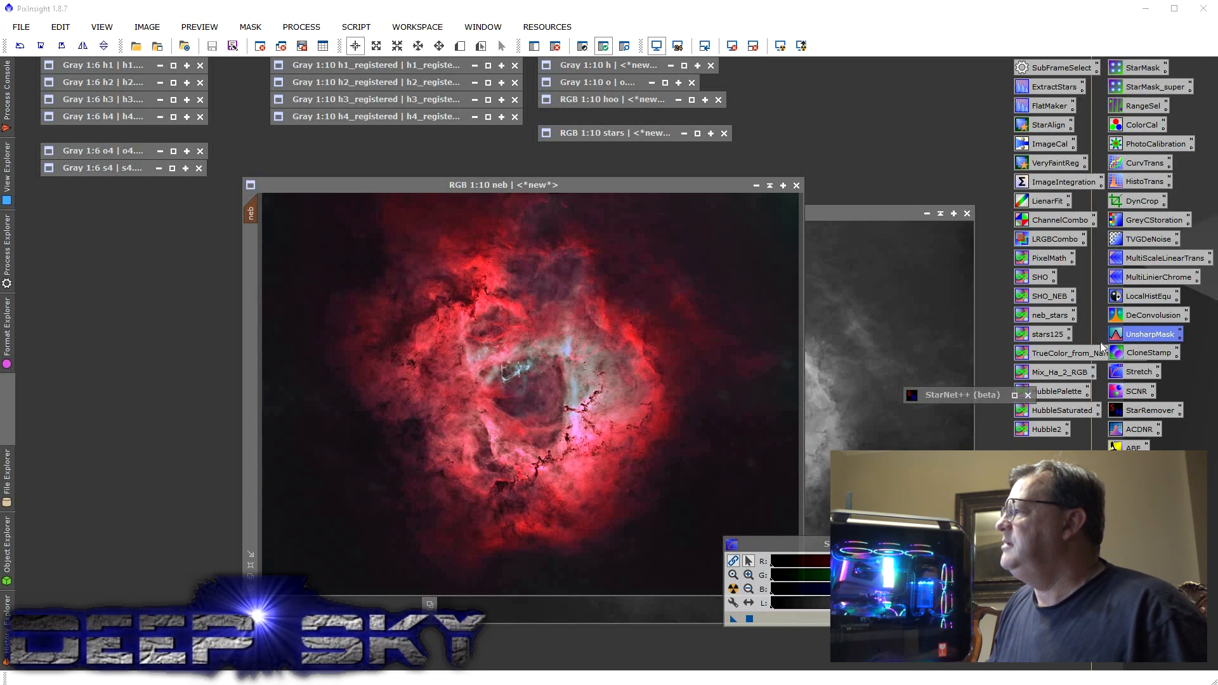
# Step: Preview LocalHistogramEqualization on the neb image with a kernel radius of 112, and close it without applying
pyautogui.doubleClick(1150, 297)
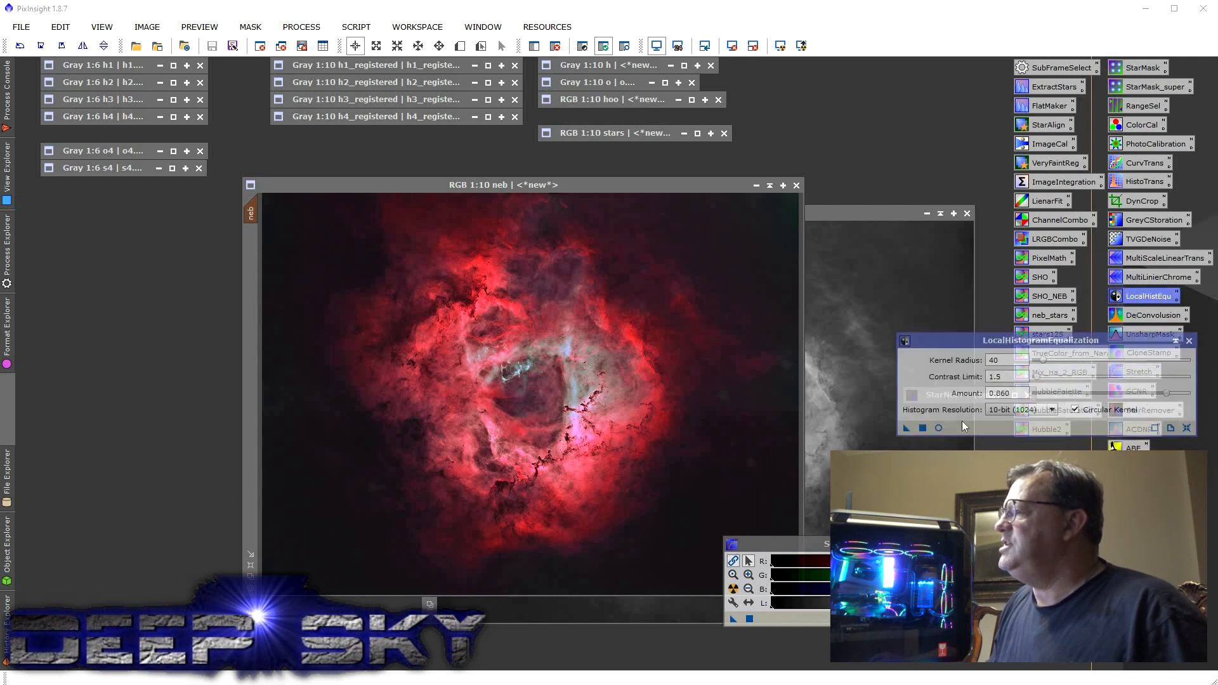
pyautogui.click(938, 428)
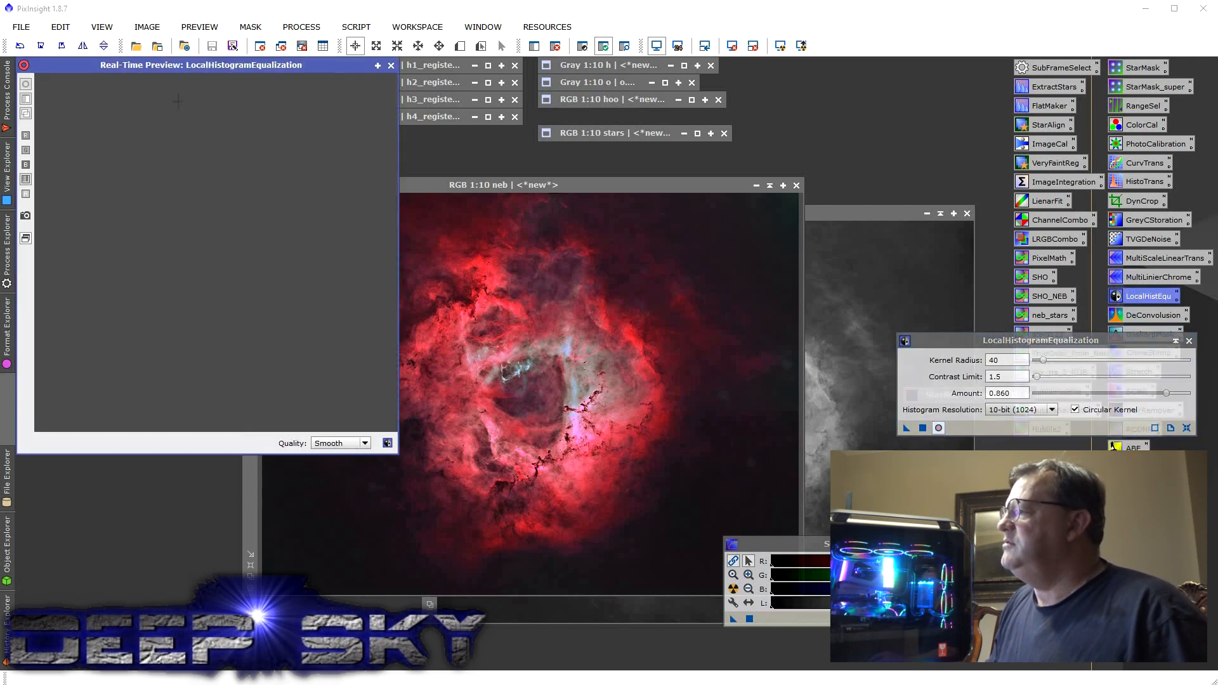
pyautogui.moveTo(1043, 359); pyautogui.dragTo(1062, 360)
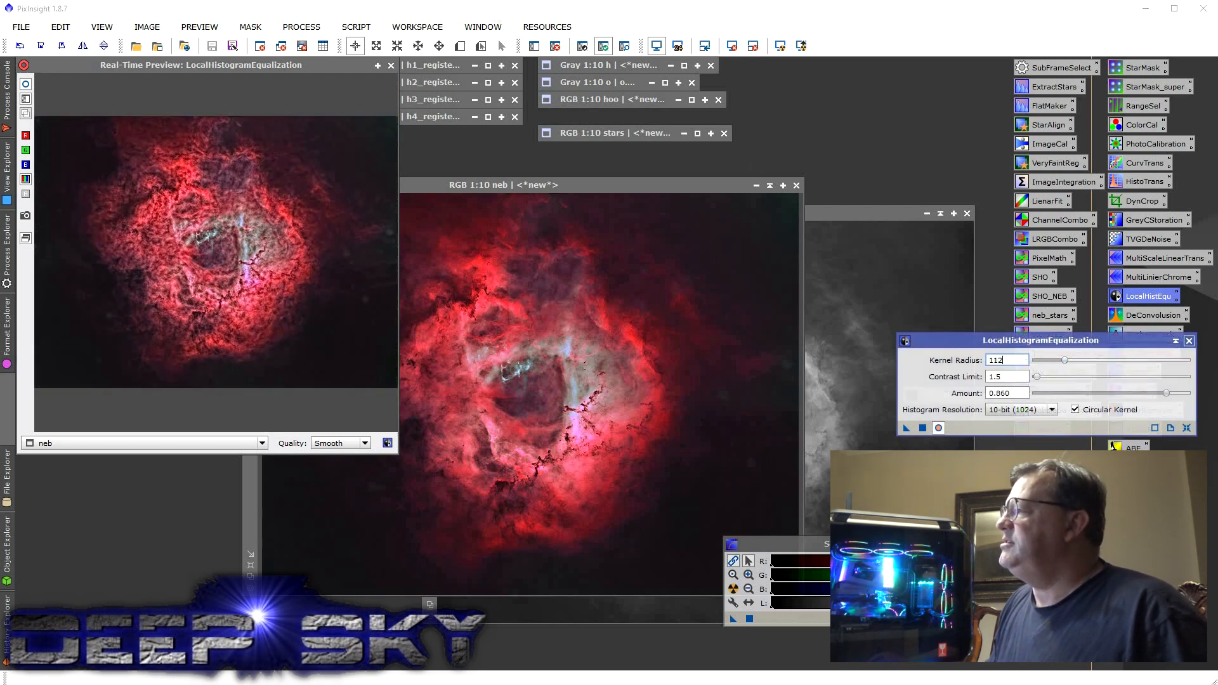
pyautogui.click(1188, 341)
pyautogui.click(391, 65)
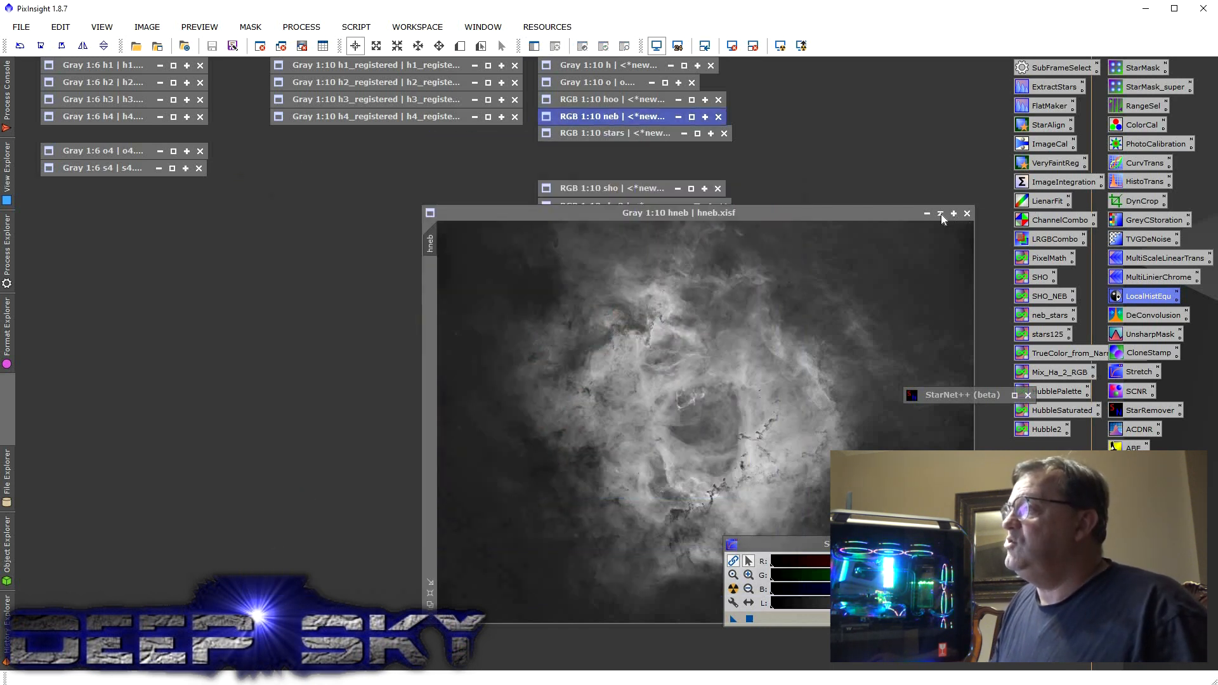
# Step: Collapse hneb, and combine the images in PixelMath as a new image using neb+stars for the red, green and blue channels
pyautogui.click(926, 213)
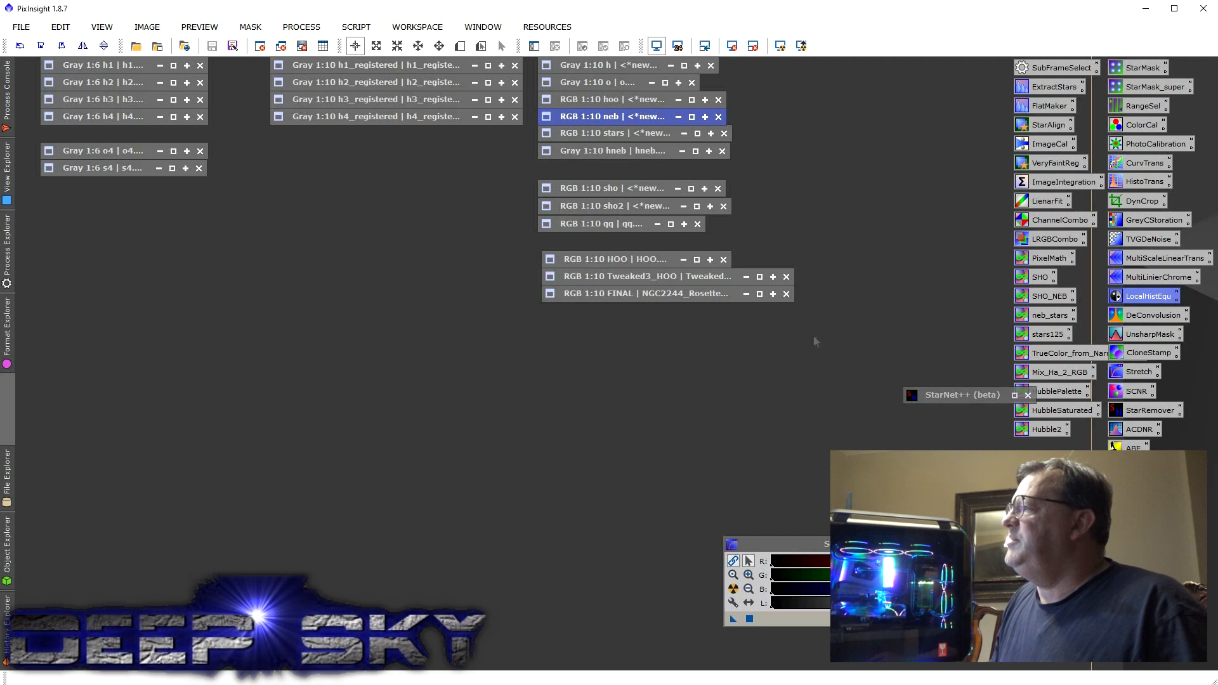
pyautogui.doubleClick(1048, 258)
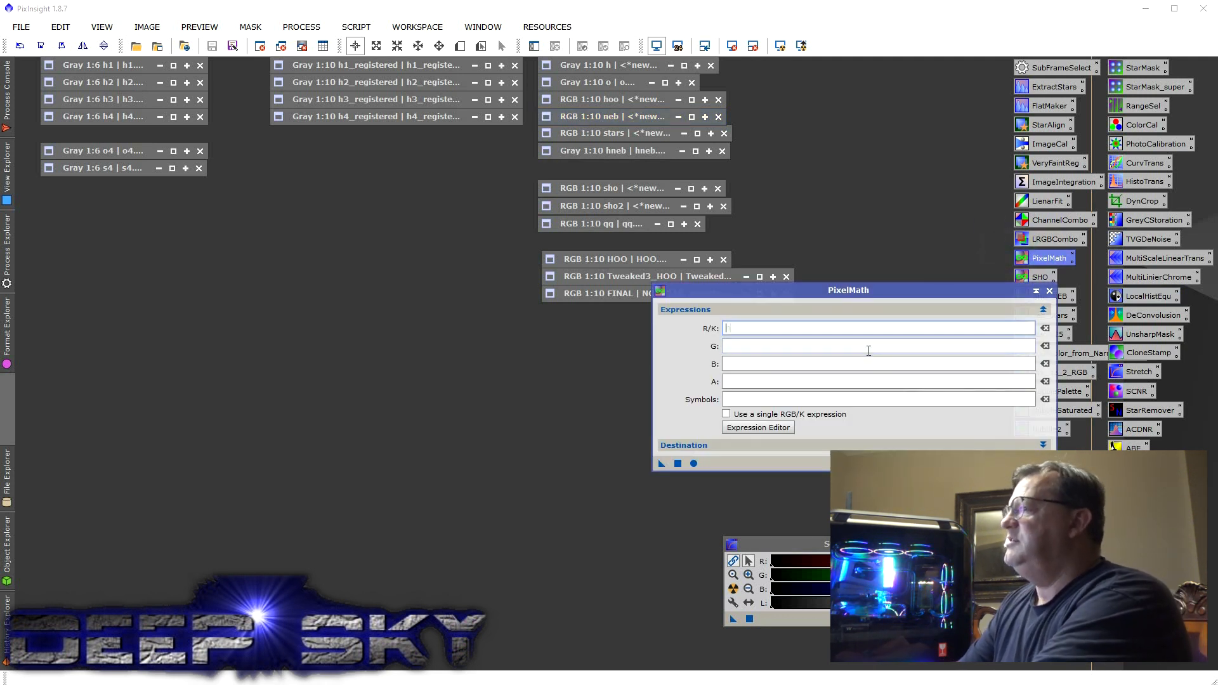
pyautogui.write('neb+stars')
pyautogui.click(677, 465)
pyautogui.hotkey('ctrl', 'c')
pyautogui.press('Tab')
pyautogui.hotkey('ctrl', 'v')
pyautogui.press('Tab')
pyautogui.hotkey('ctrl', 'v')
pyautogui.click(677, 463)
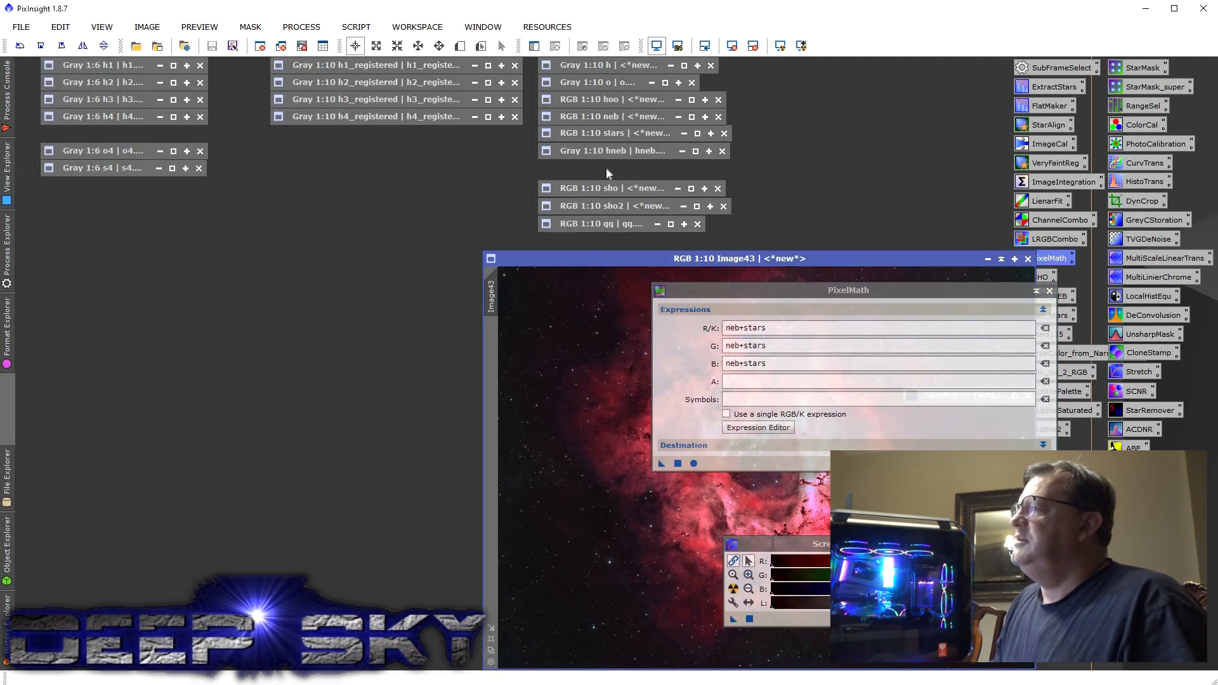
pyautogui.moveTo(970, 259); pyautogui.dragTo(553, 168)
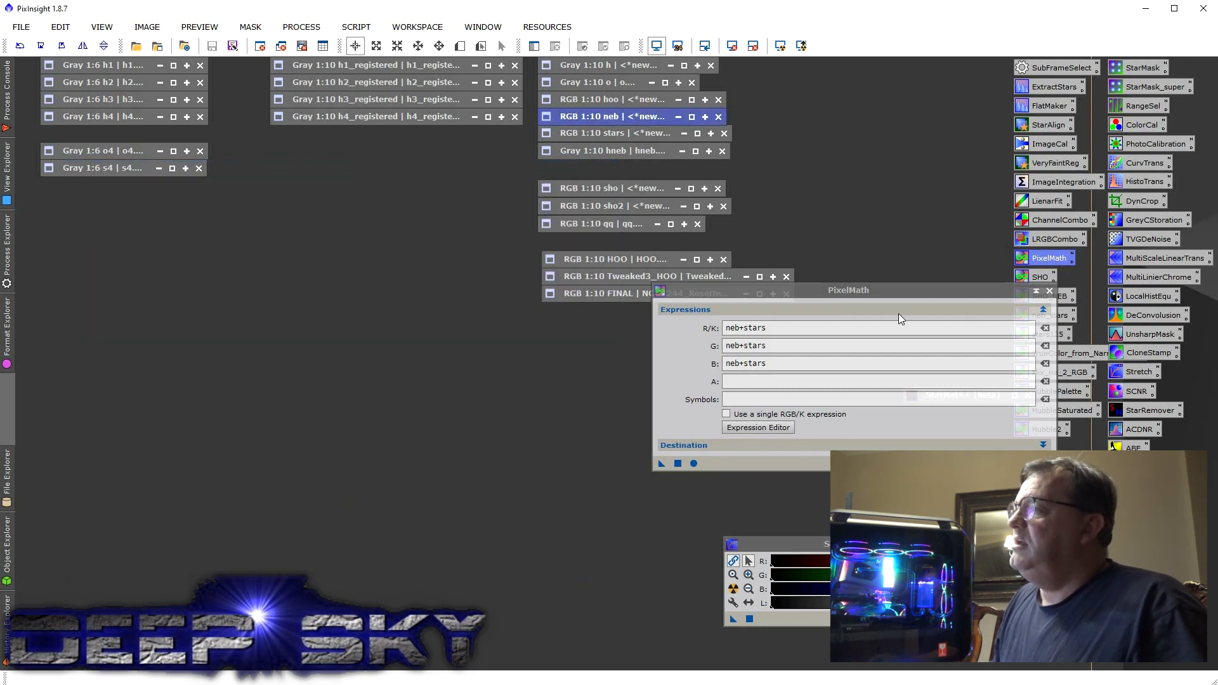
# Step: Load the saved stars125 PixelMath preset, create a new image from neb+1.25*stars, and arrange the windows to inspect it
pyautogui.moveTo(974, 294); pyautogui.dragTo(898, 313)
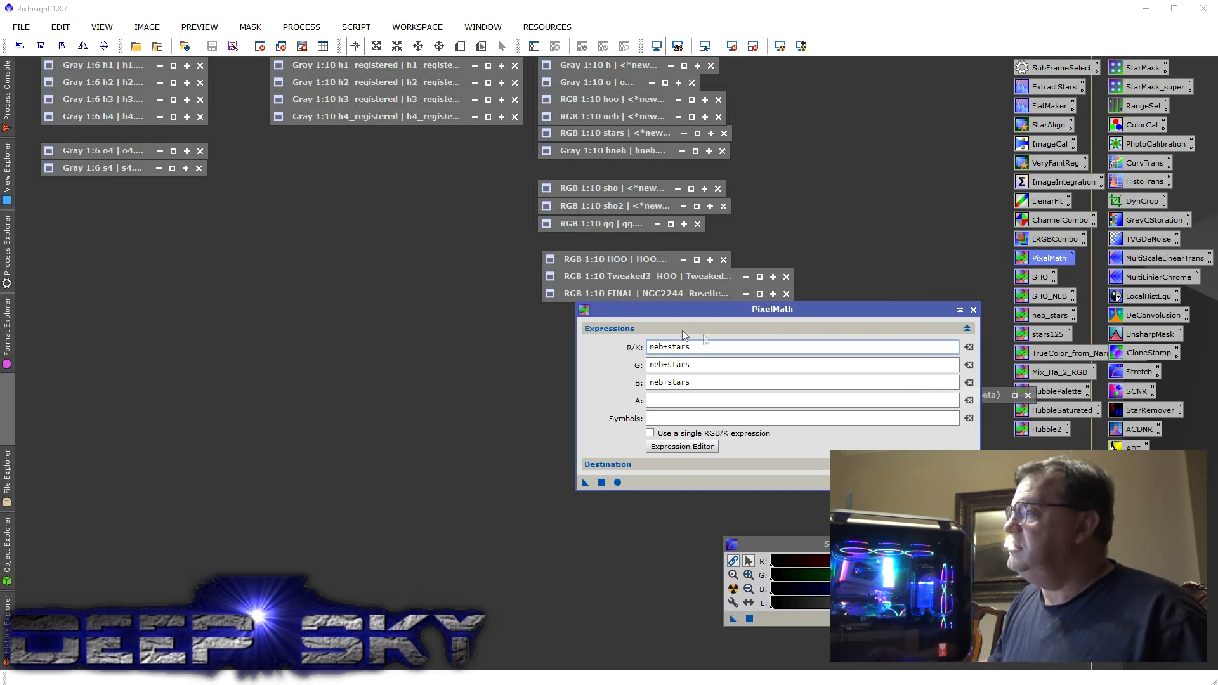
pyautogui.doubleClick(1044, 334)
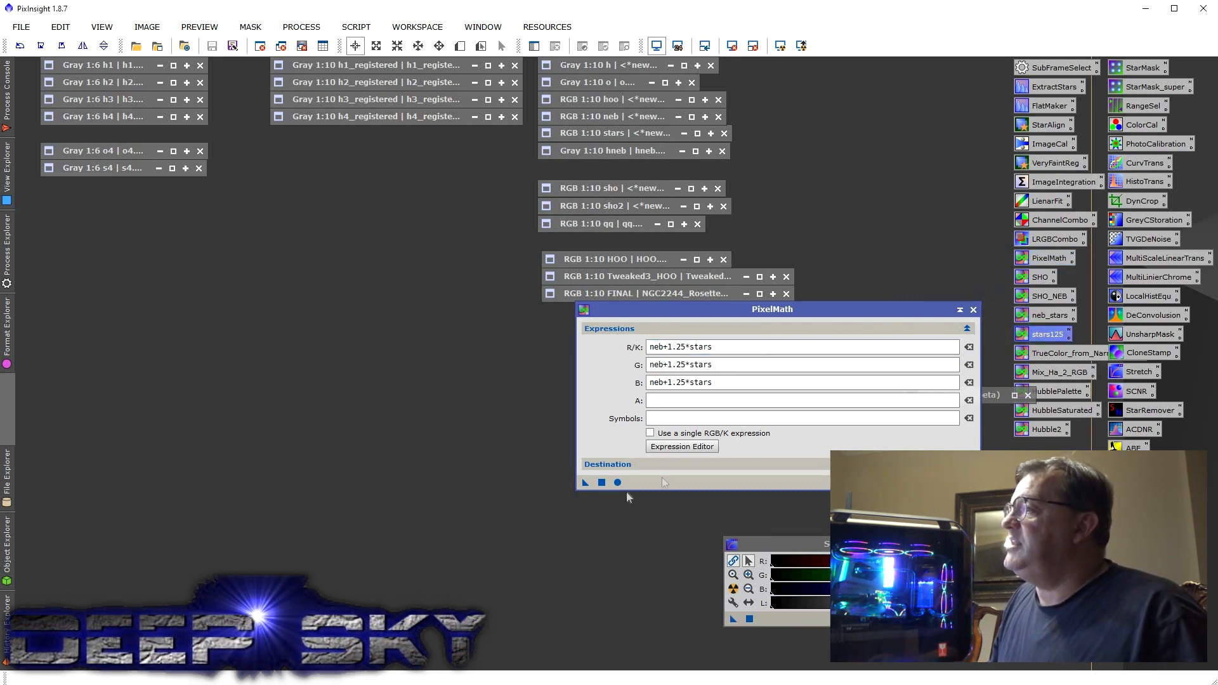
pyautogui.click(601, 483)
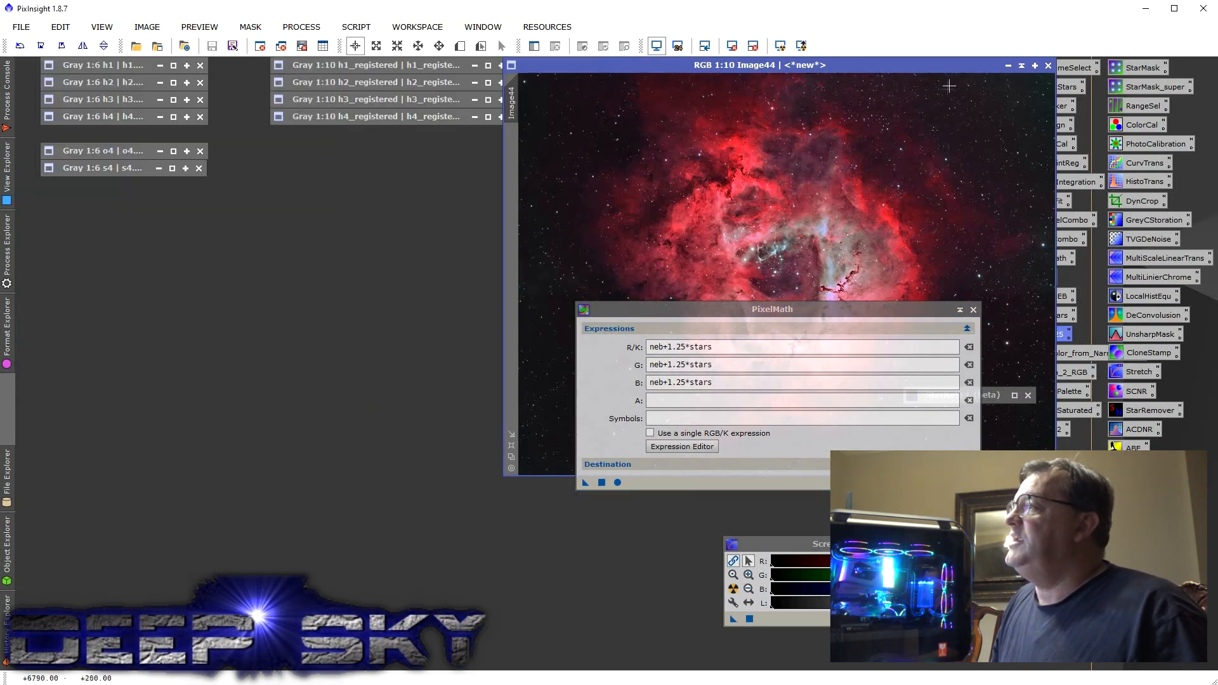
pyautogui.moveTo(952, 65); pyautogui.dragTo(639, 189)
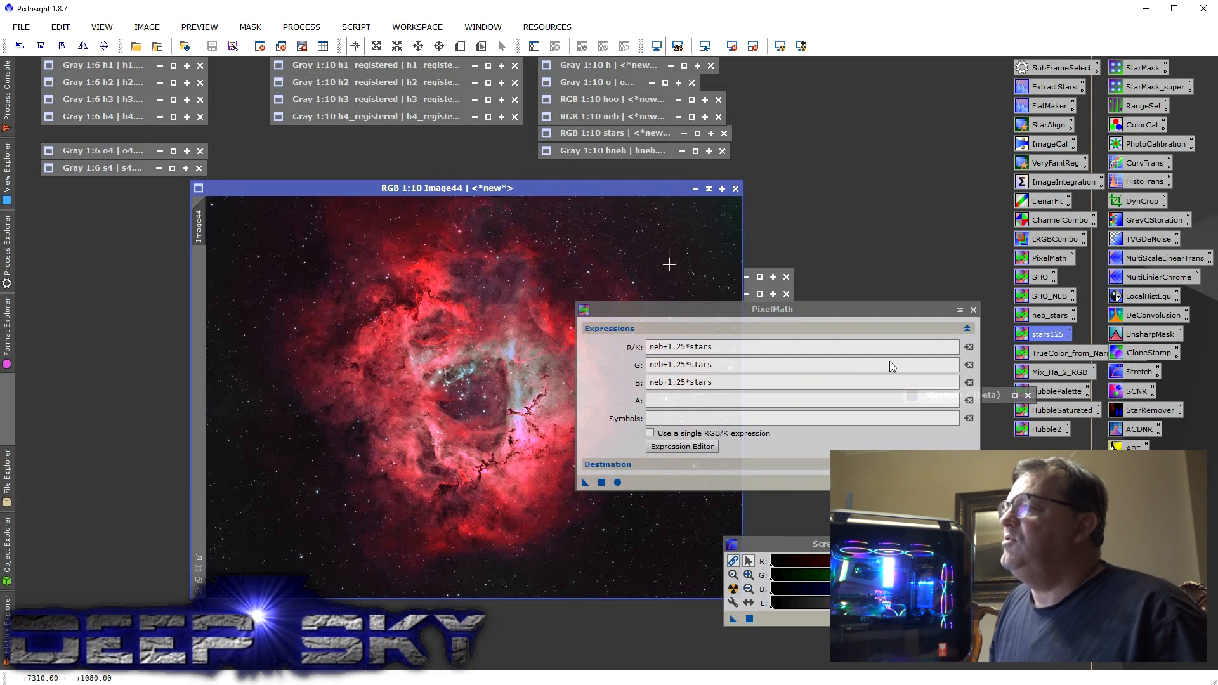
pyautogui.moveTo(888, 308); pyautogui.dragTo(1058, 353)
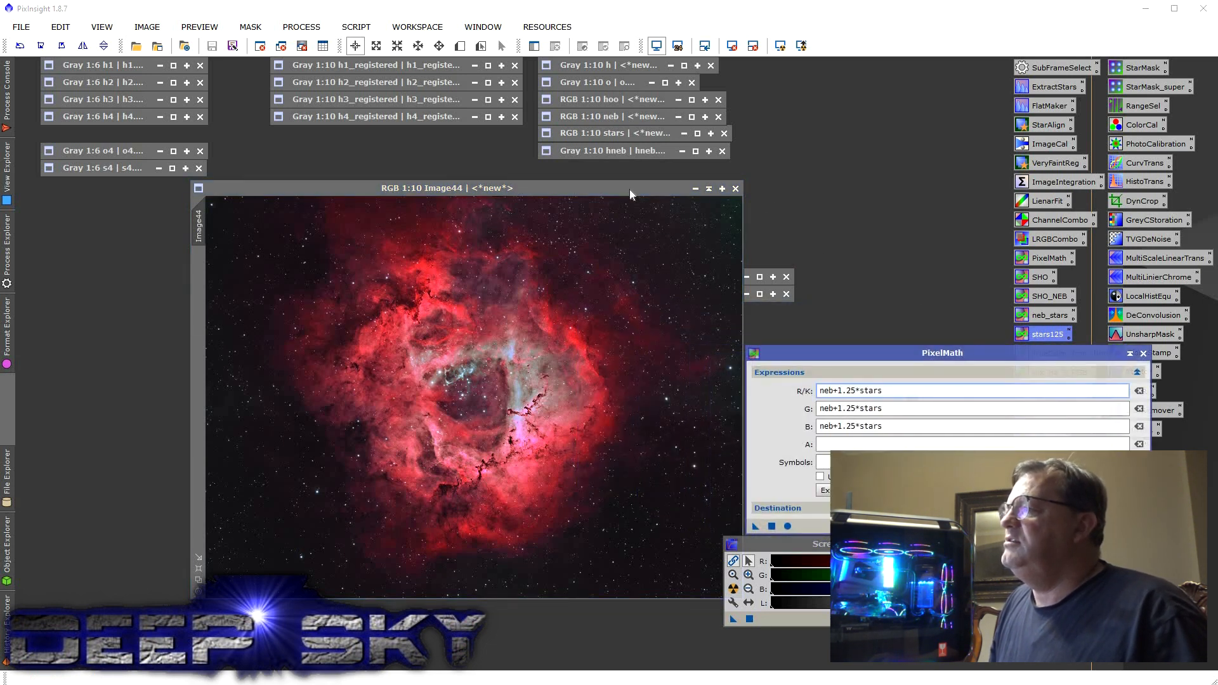
pyautogui.moveTo(642, 185); pyautogui.dragTo(645, 181)
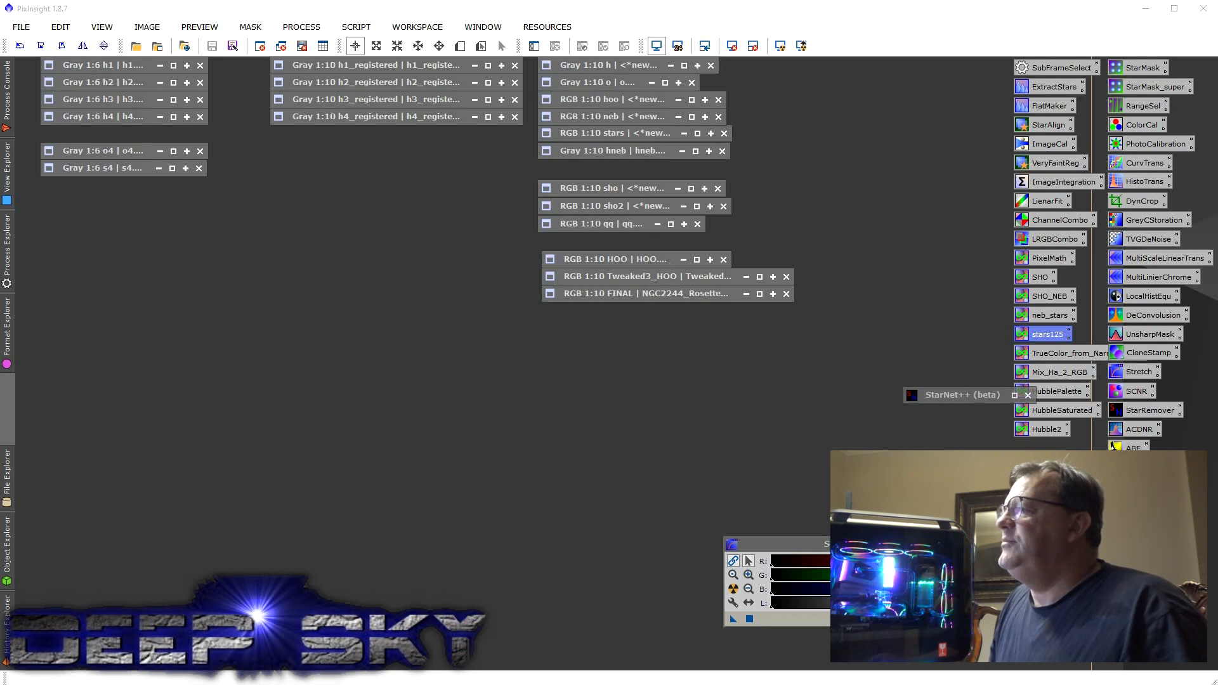
# Step: Compare the HOO image with the Tweaked3_HOO image, and collapse both
pyautogui.click(697, 259)
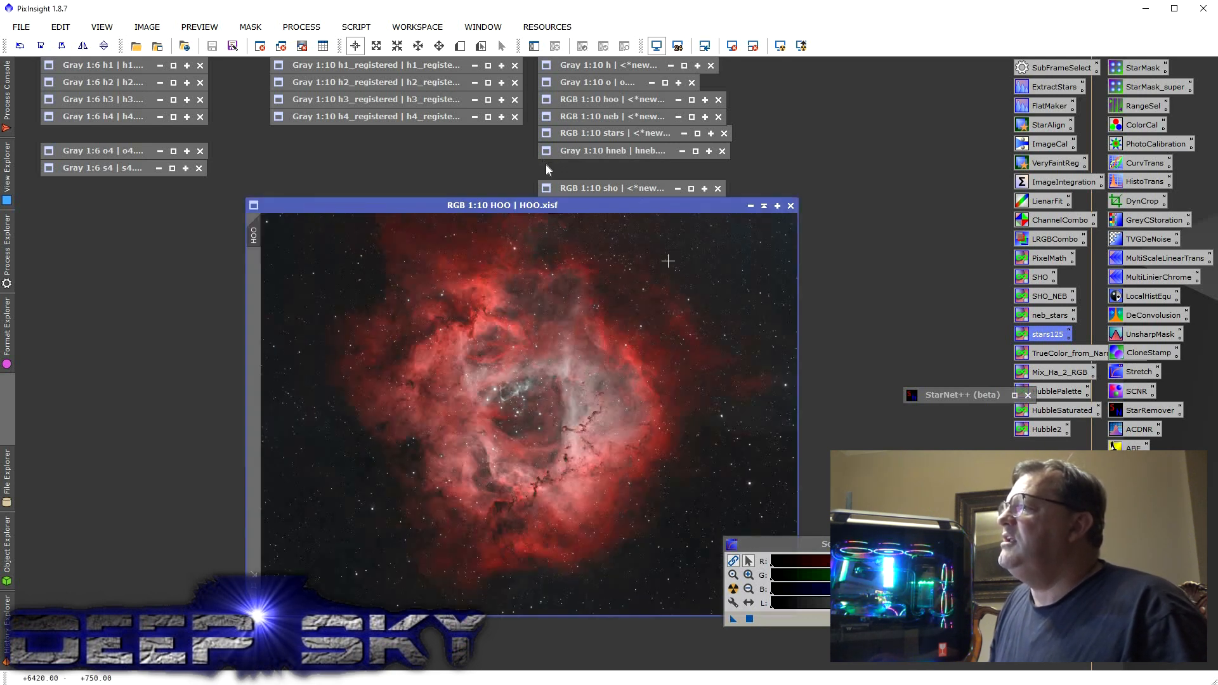
pyautogui.moveTo(718, 210); pyautogui.dragTo(552, 165)
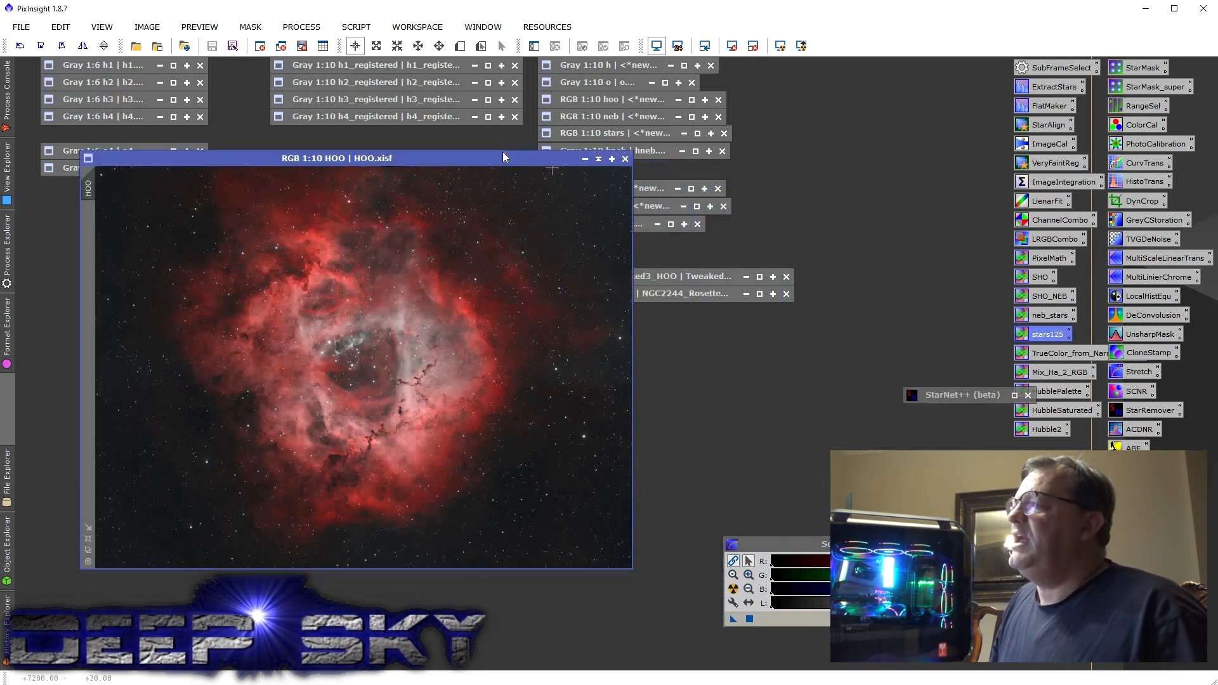
pyautogui.moveTo(503, 157); pyautogui.dragTo(452, 150)
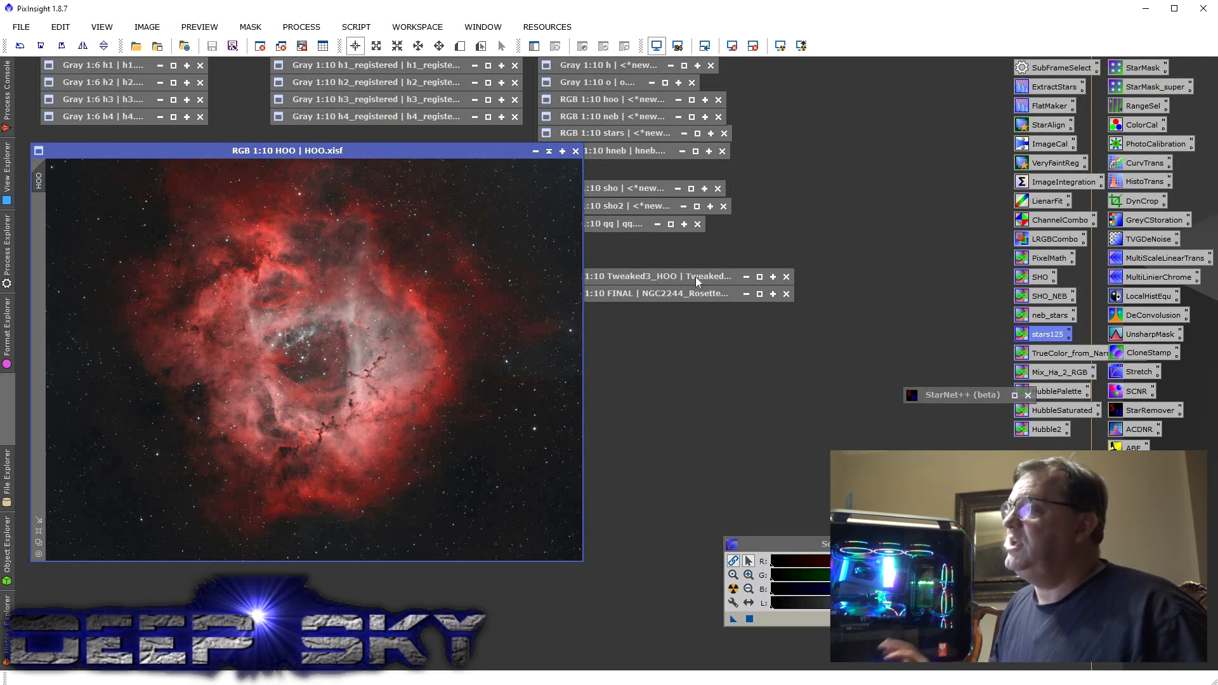
pyautogui.doubleClick(657, 277)
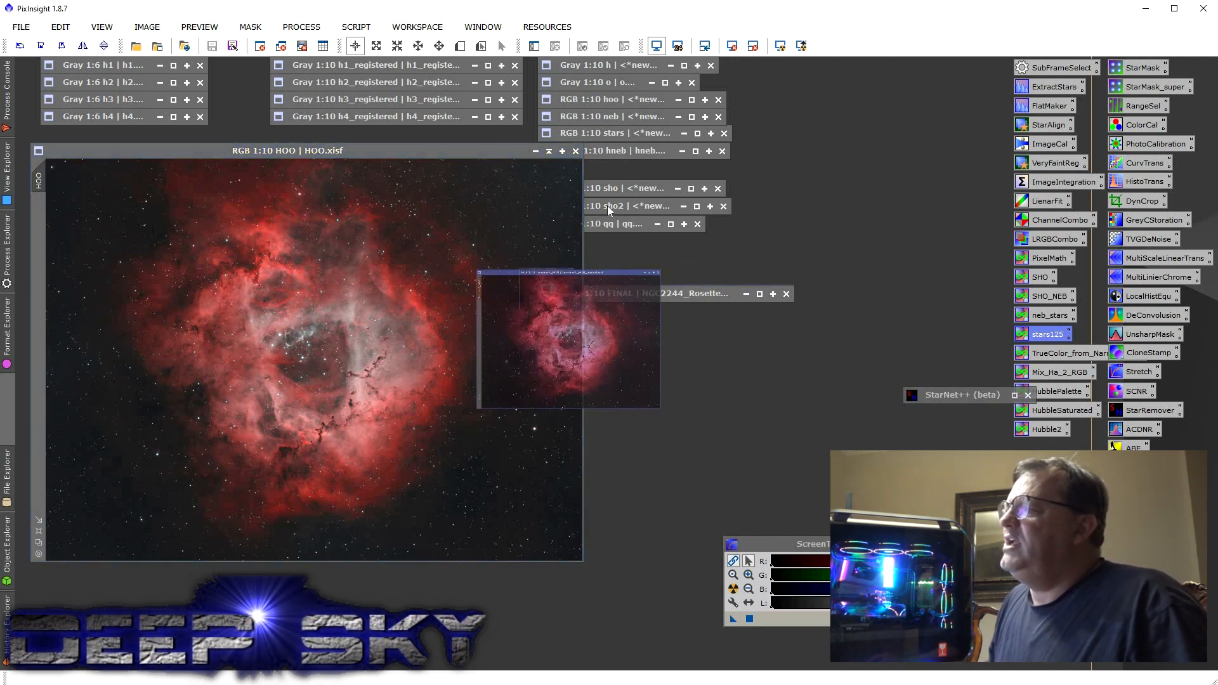
pyautogui.moveTo(657, 278); pyautogui.dragTo(607, 205)
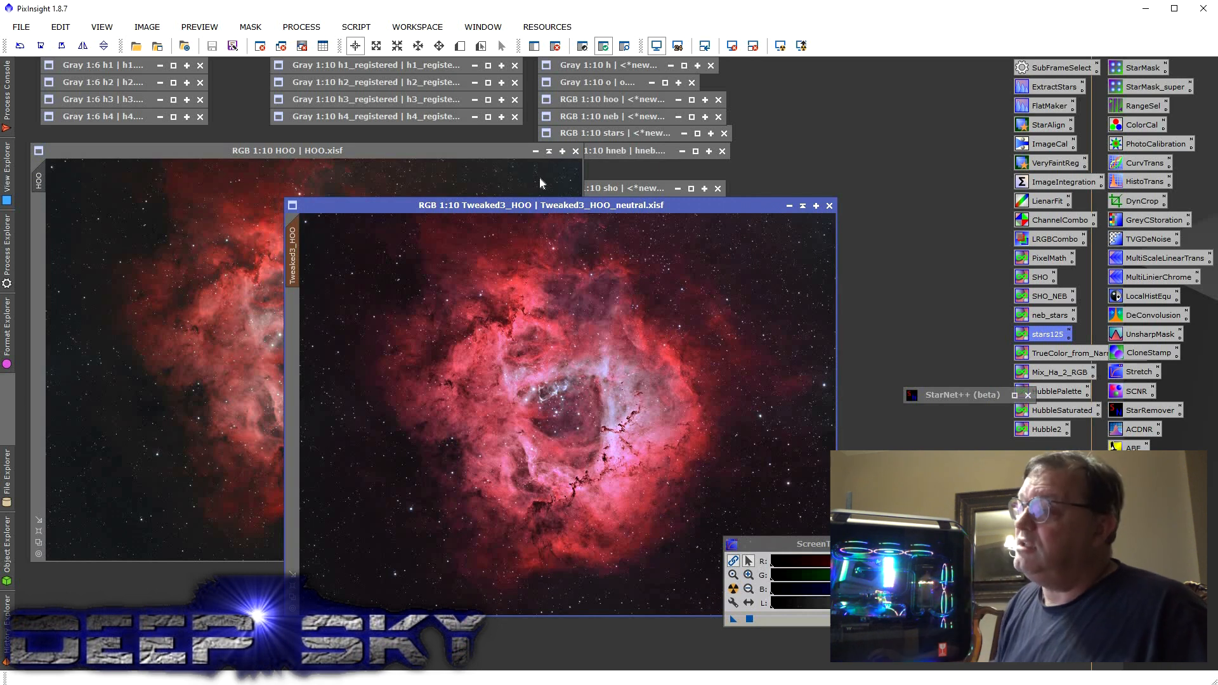
pyautogui.moveTo(688, 200); pyautogui.dragTo(559, 156)
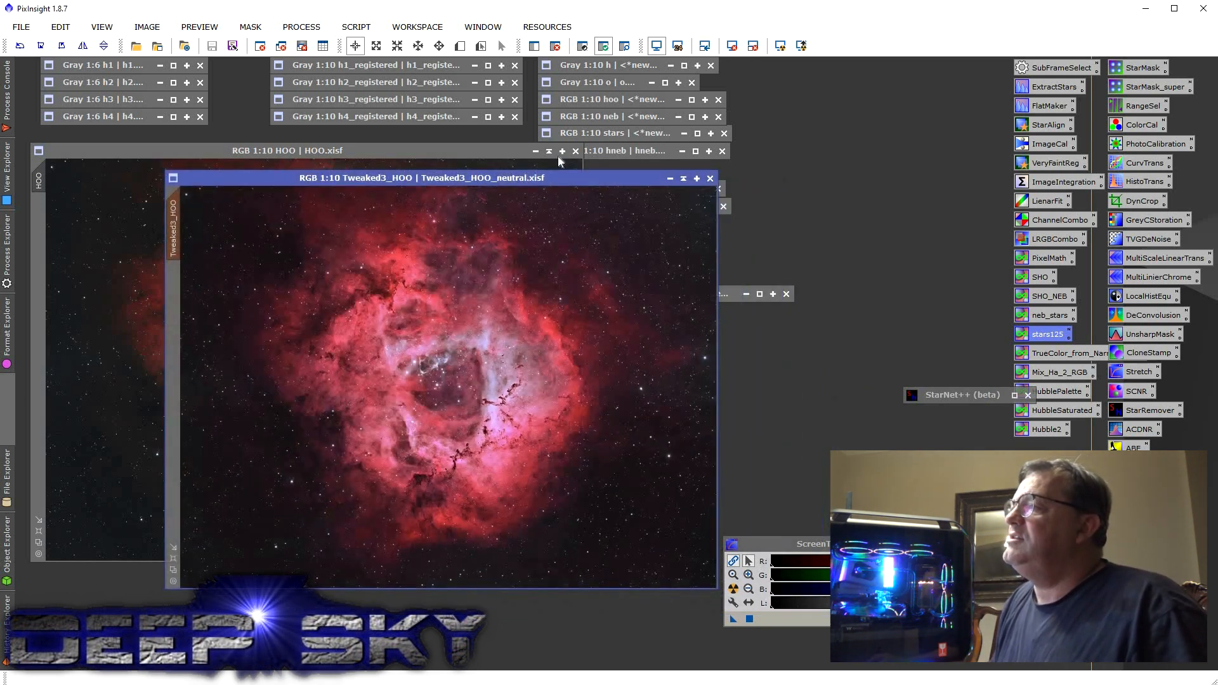
pyautogui.click(670, 178)
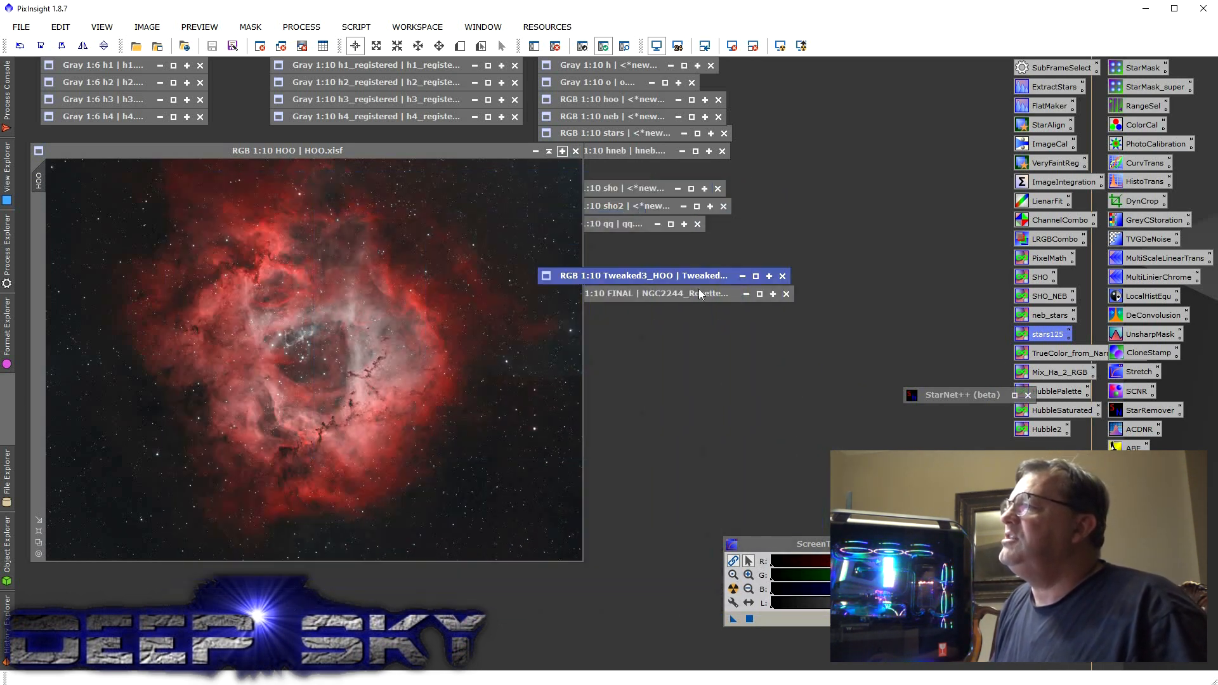
pyautogui.click(549, 151)
# Step: Restore the FINAL Rosette HOO image to examine the finished result, and collapse it again
pyautogui.click(698, 293)
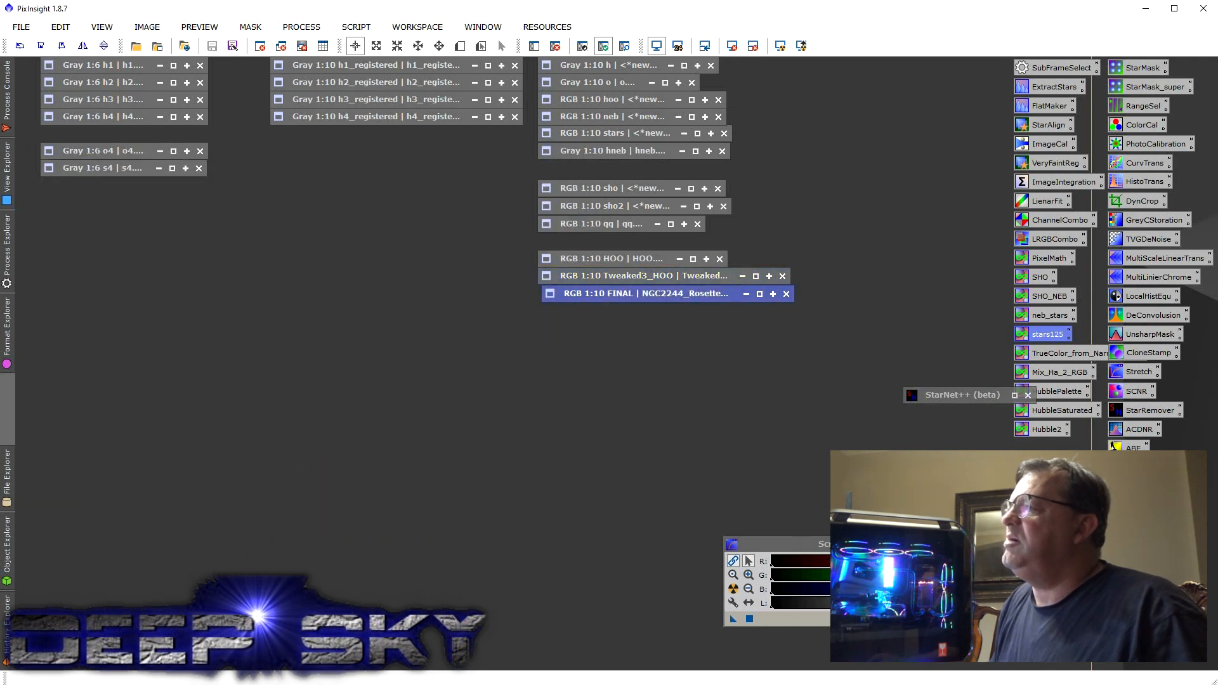
pyautogui.doubleClick(698, 293)
pyautogui.click(623, 224)
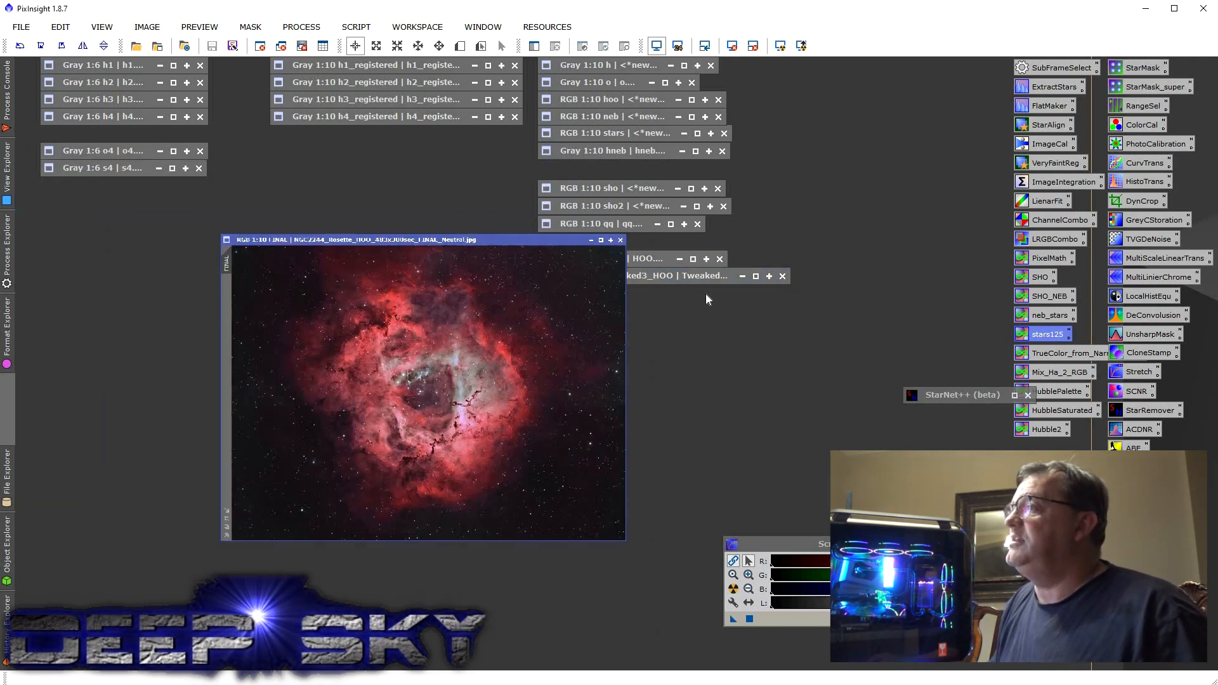
pyautogui.doubleClick(706, 294)
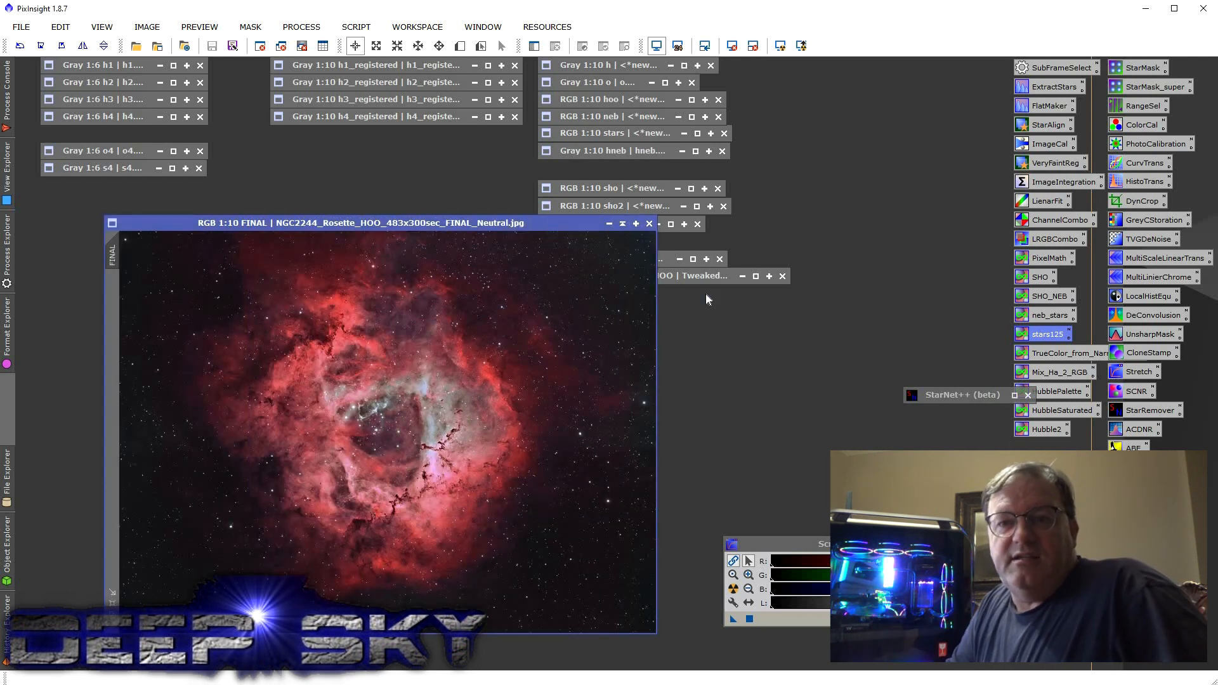
pyautogui.click(622, 224)
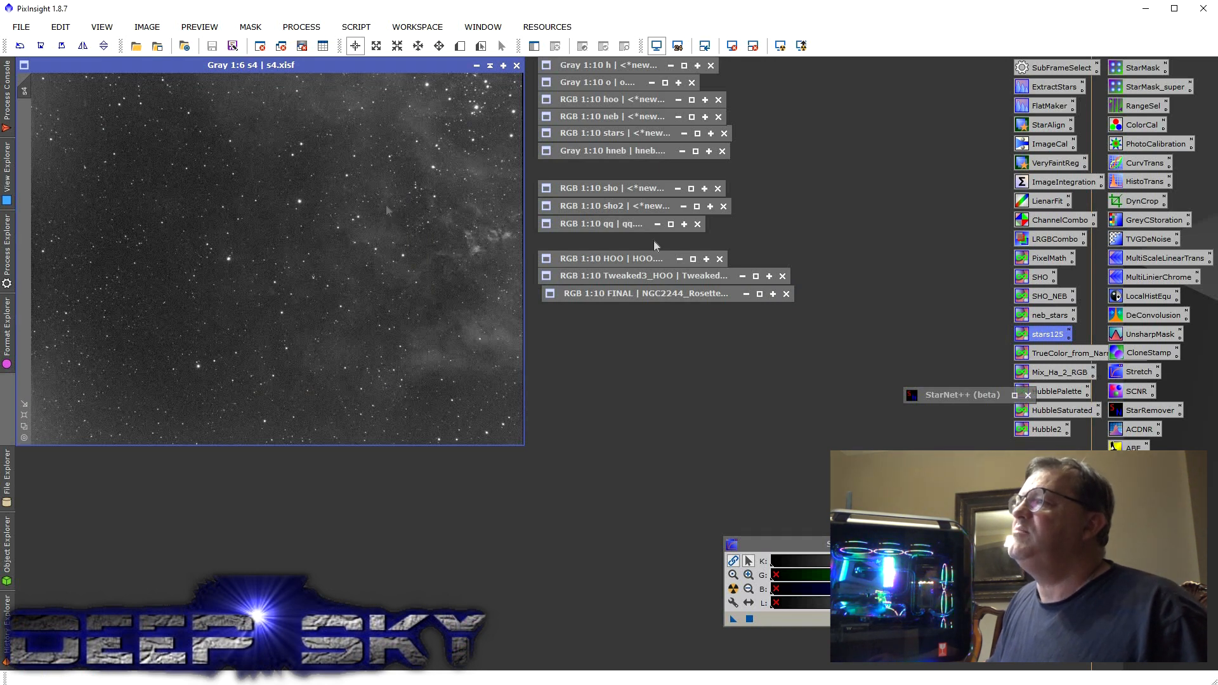
# Step: View the s4, sho, sho2 and qq images in turn, and collapse them
pyautogui.moveTo(488, 71); pyautogui.dragTo(531, 212)
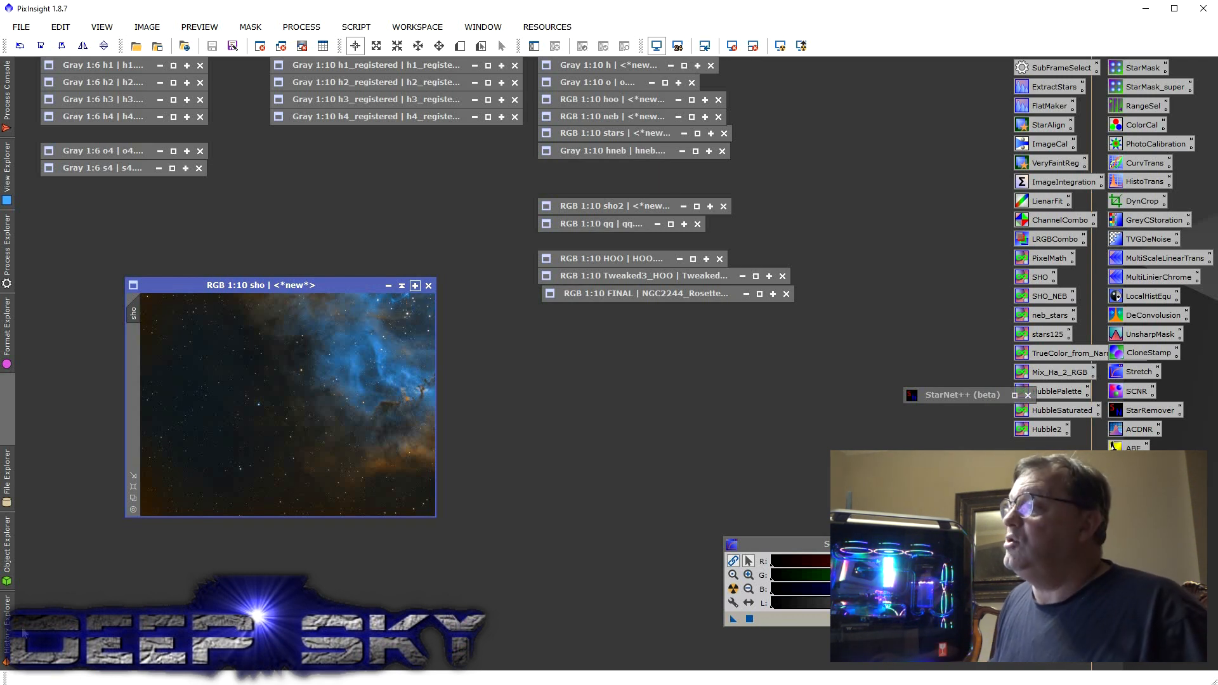
pyautogui.click(415, 285)
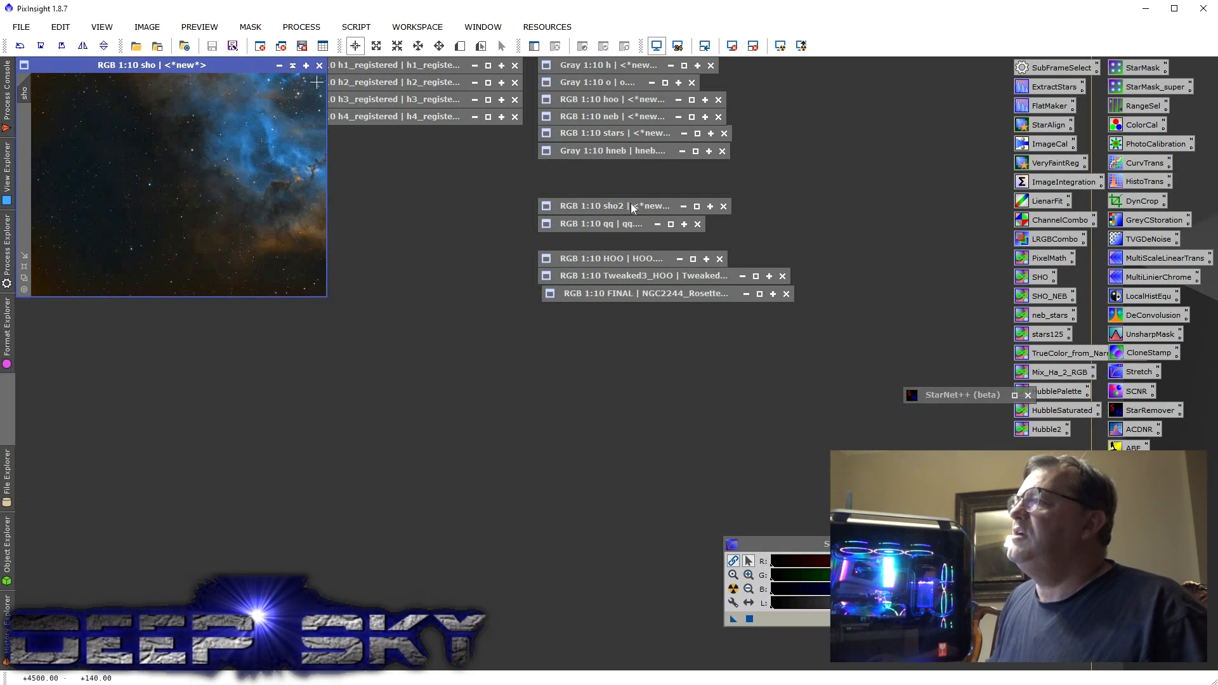
pyautogui.click(292, 66)
pyautogui.click(696, 206)
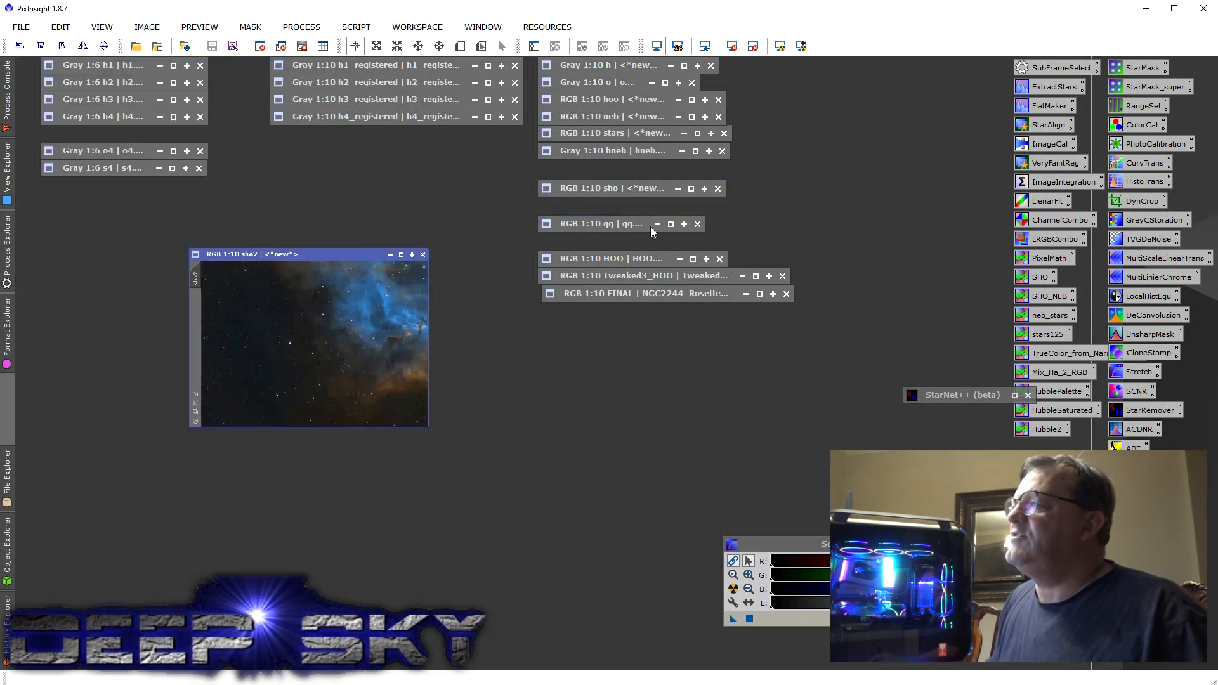
pyautogui.click(670, 224)
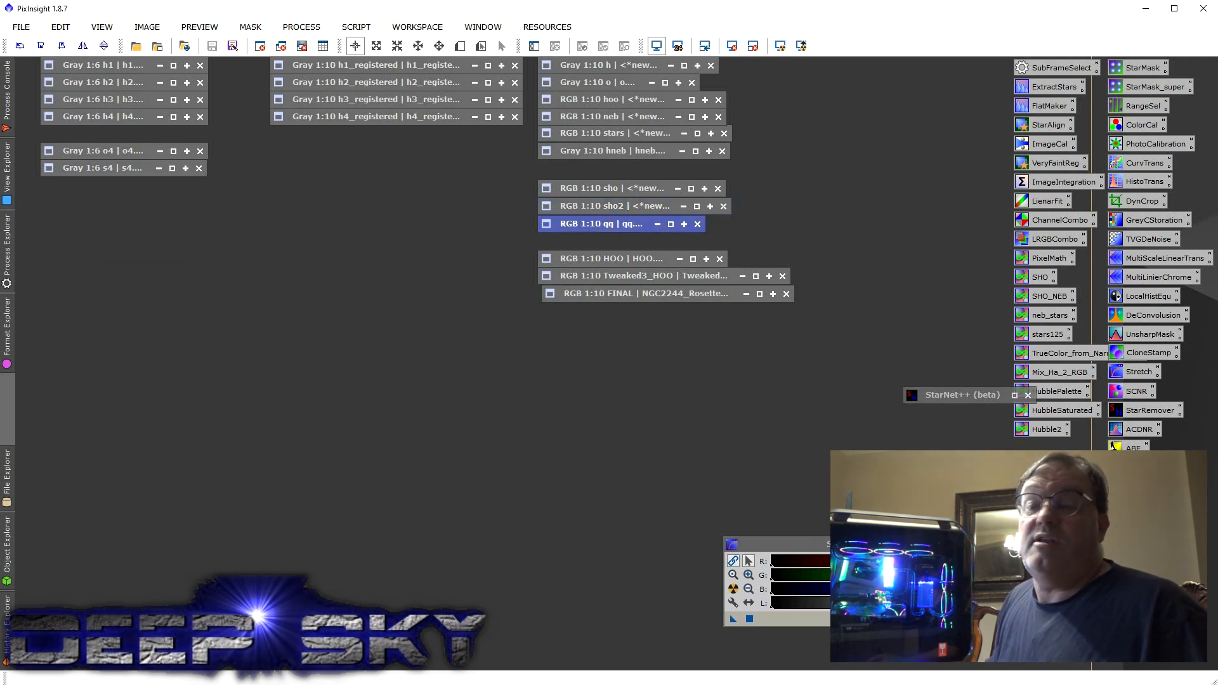